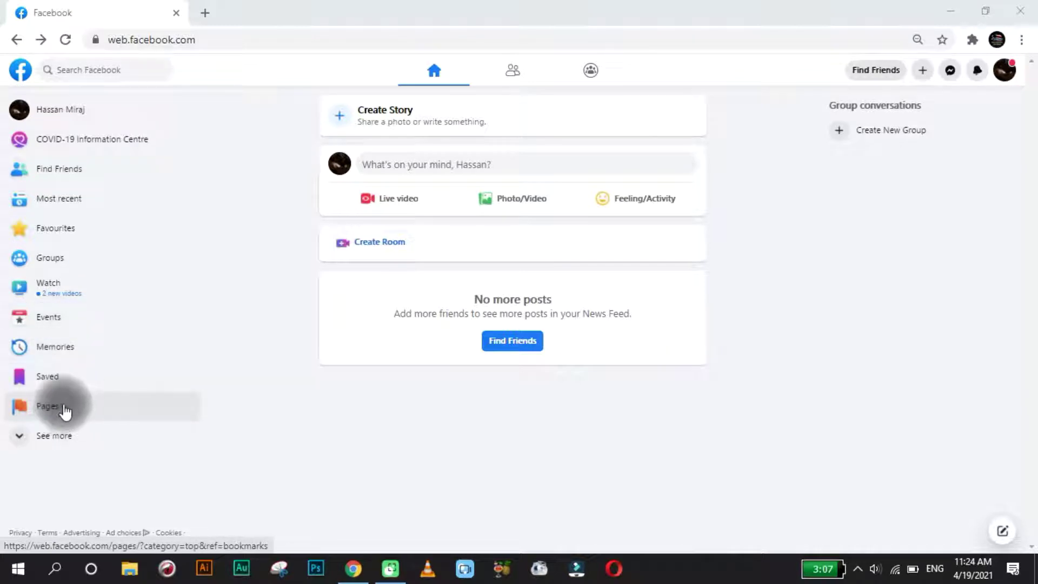
Open the Pages section and dismiss every suggested page.
left_click(61, 410)
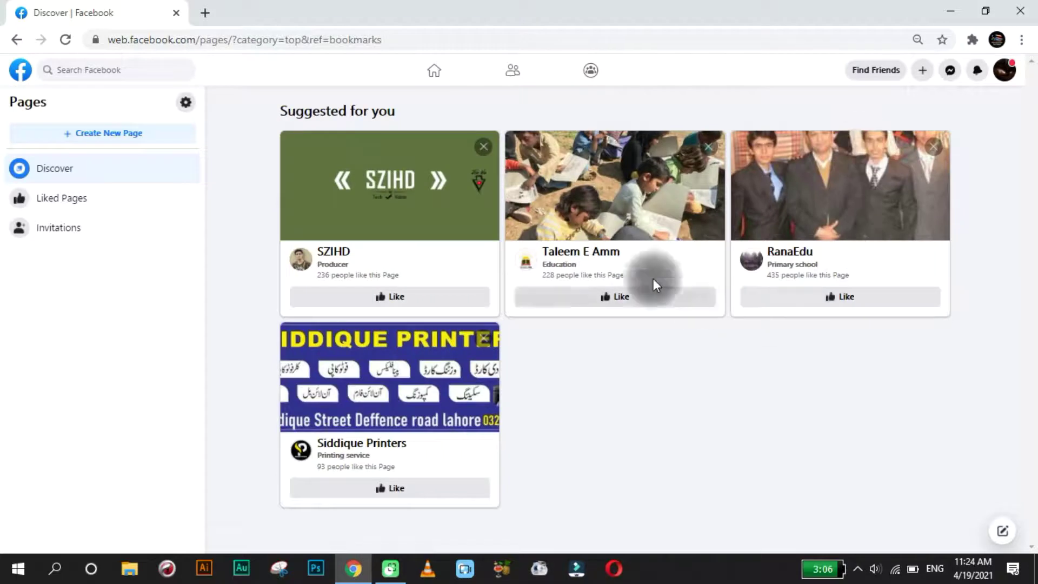
left_click(487, 152)
left_click(482, 154)
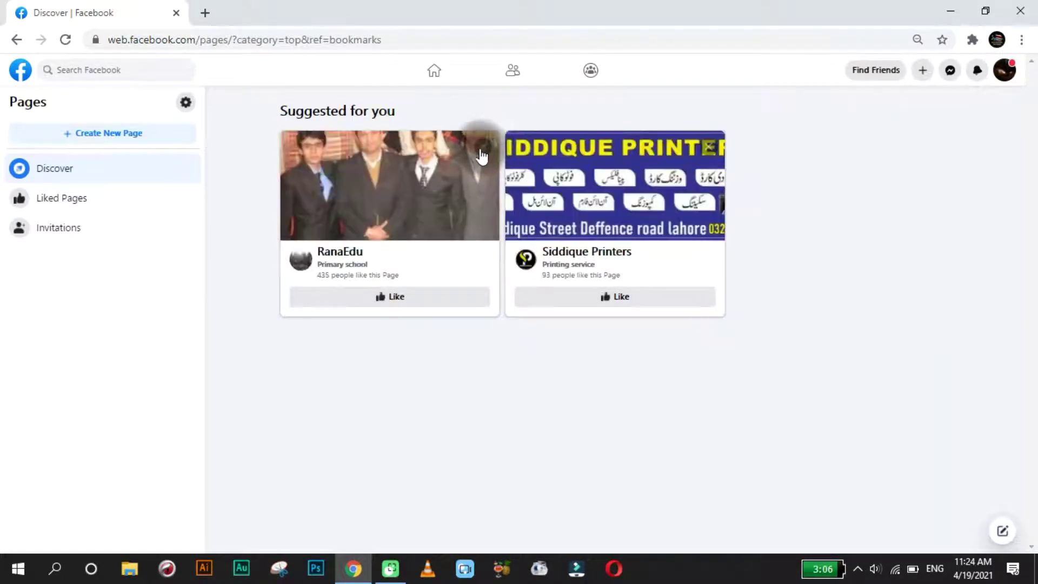
left_click(483, 155)
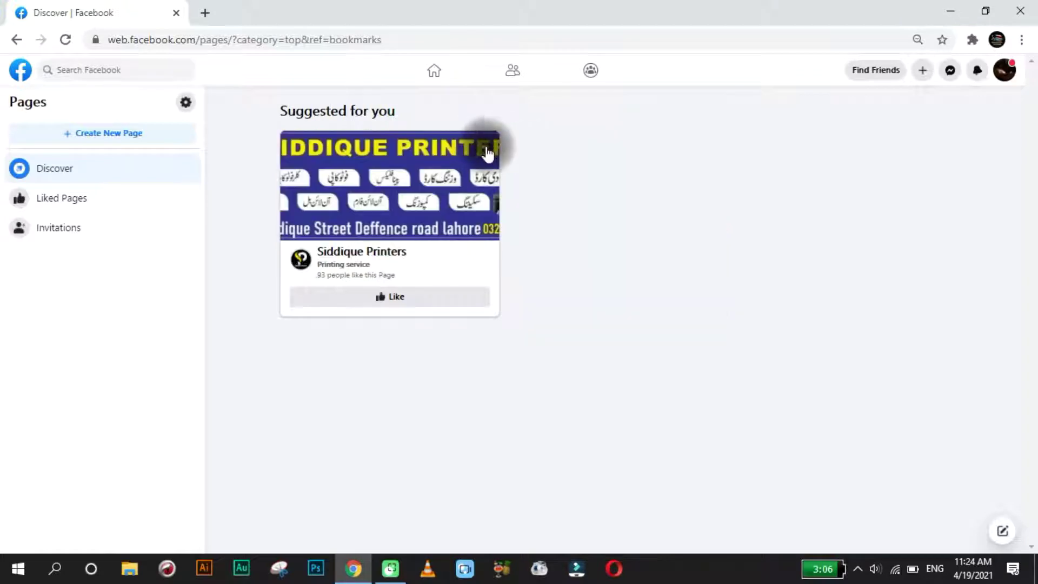
left_click(484, 152)
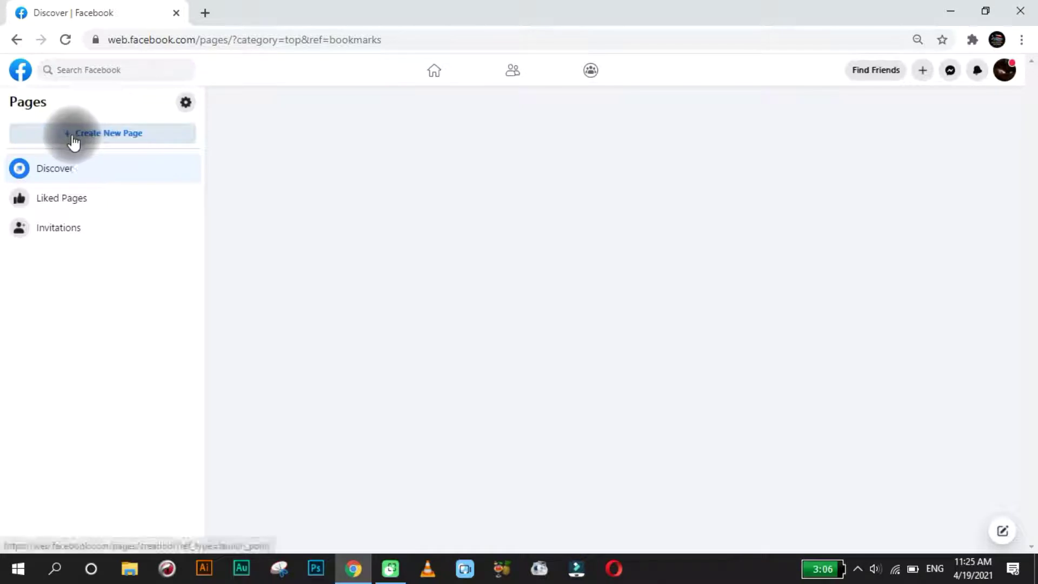
Start creating a new page and name it "IT Trick".
left_click(117, 138)
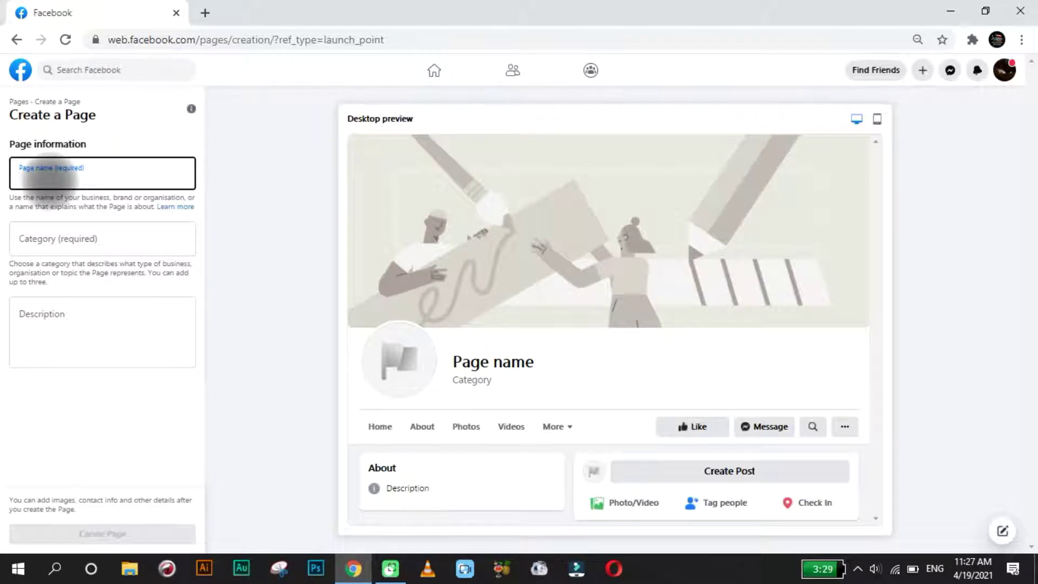
type("IT")
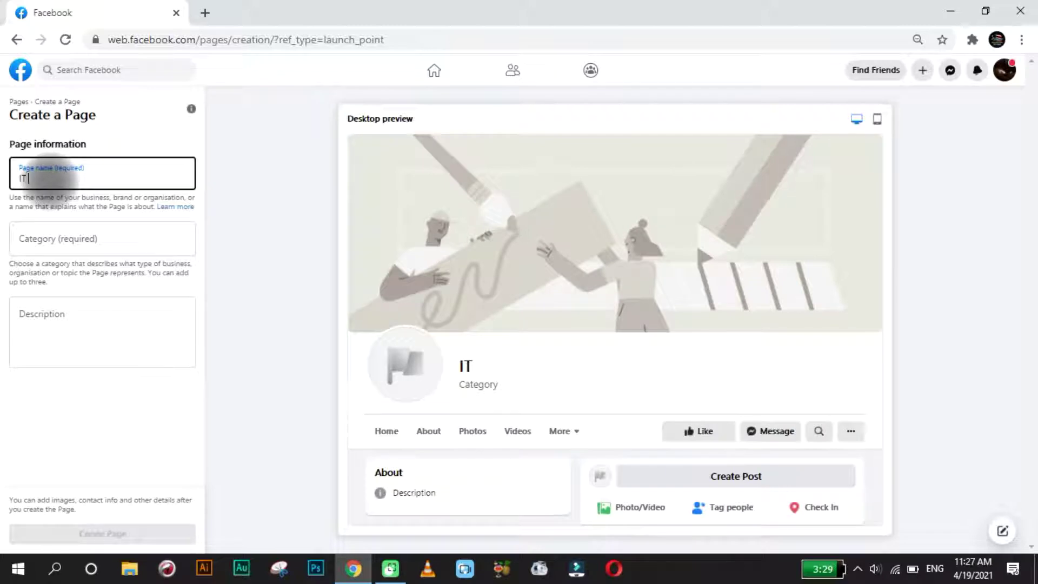
type(" Trick")
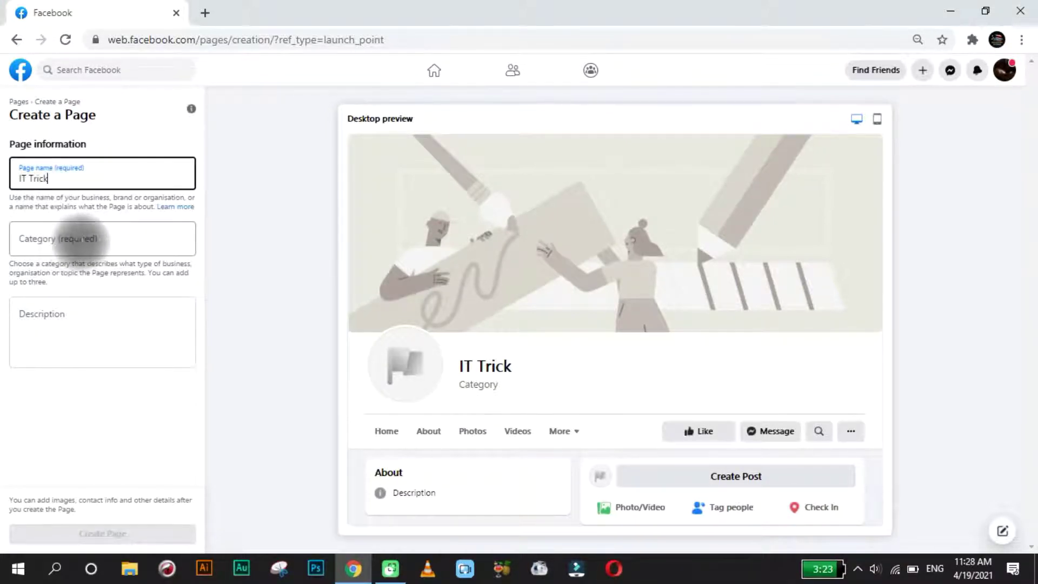
Set the new page's category to Science, technology & engineering.
left_click(89, 238)
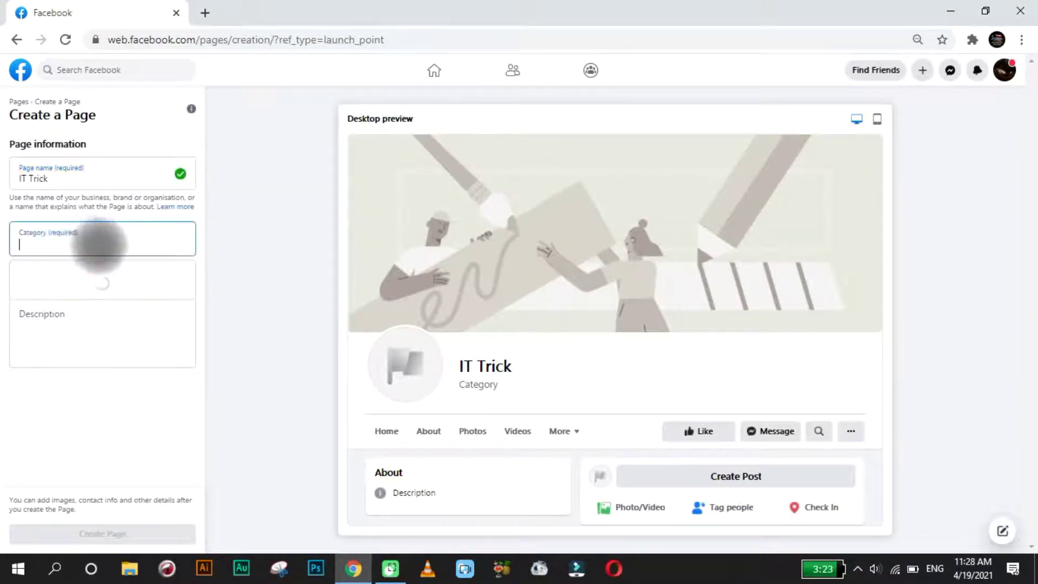
type("tec")
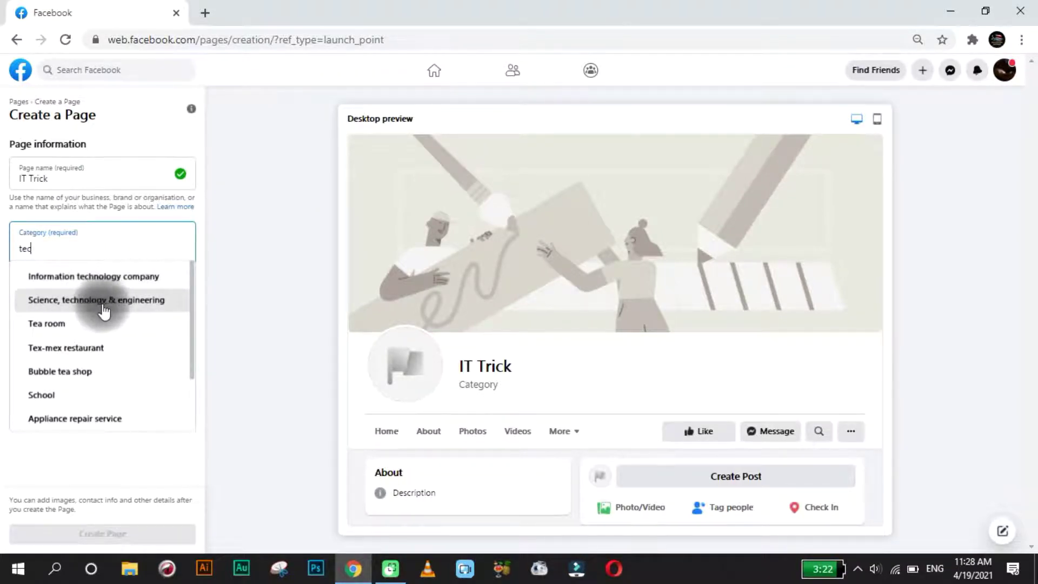
left_click(102, 304)
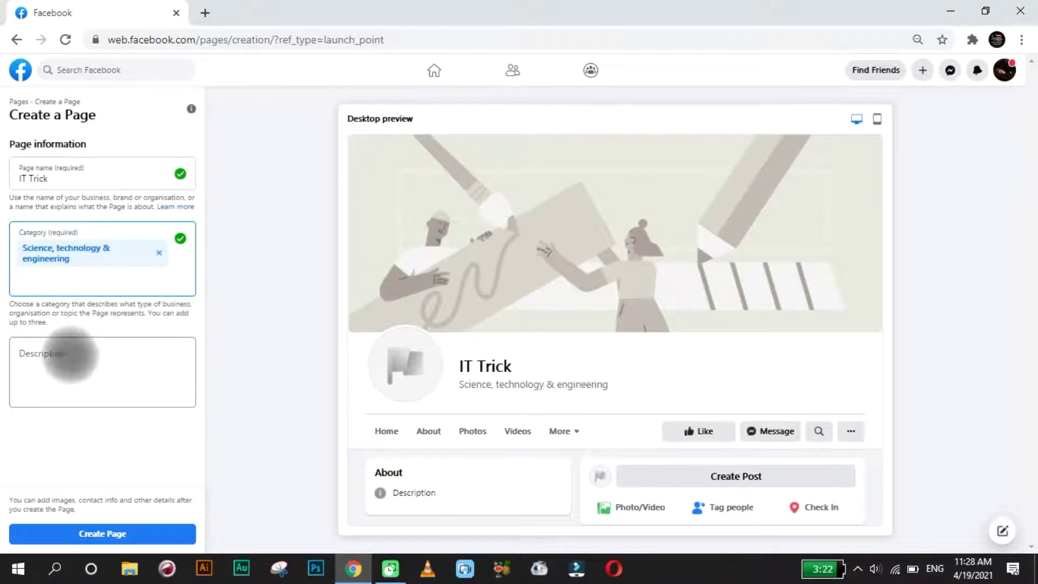
Enter "Like , Follow , Share" as the page description.
left_click(69, 355)
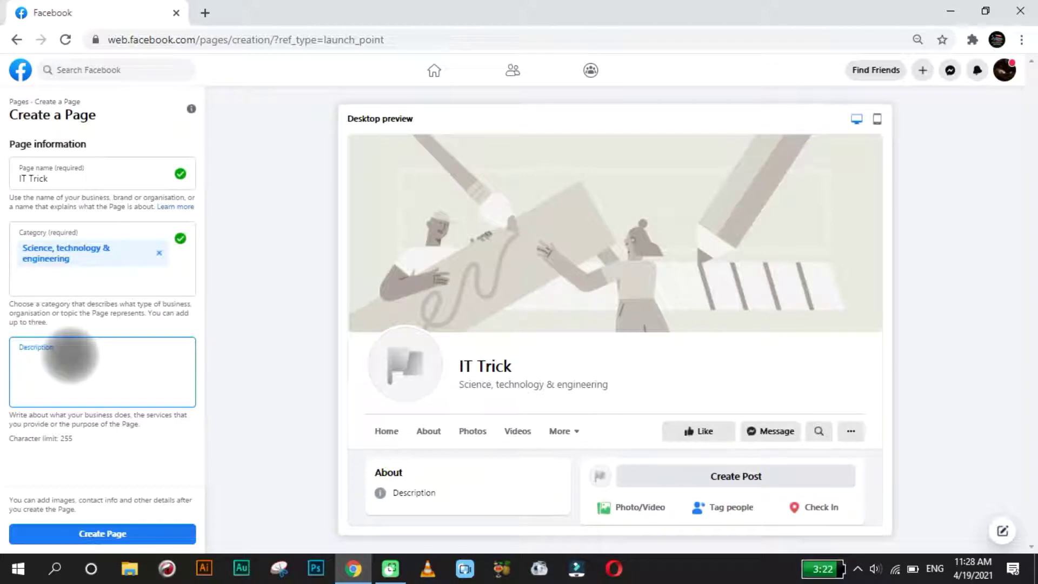
type("Like Follow S")
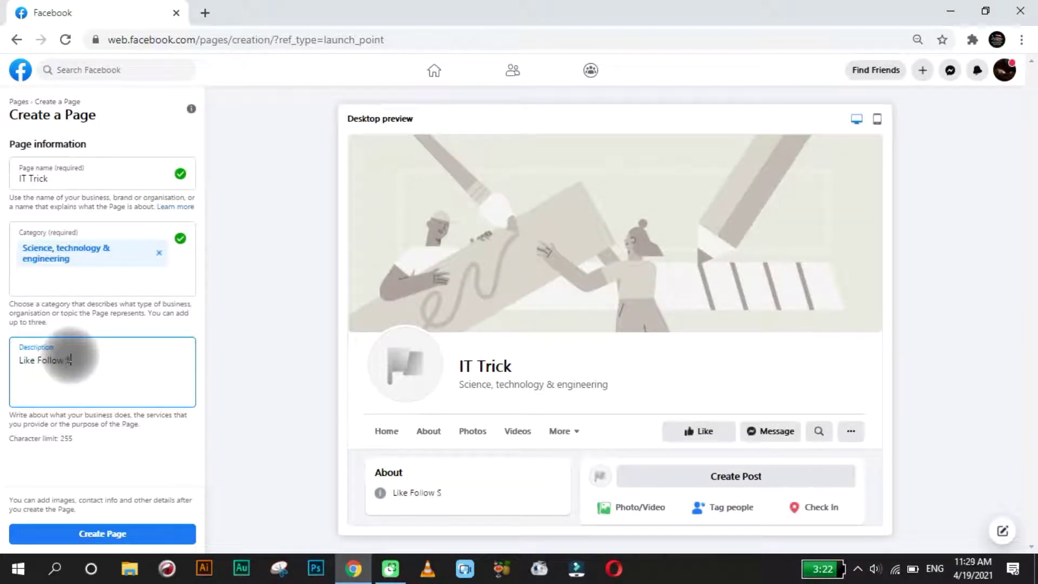
type("hare")
key("ctrl+Left")
key("ctrl+Left")
type(",")
key("Right")
key("Right")
key("Right")
key("Right")
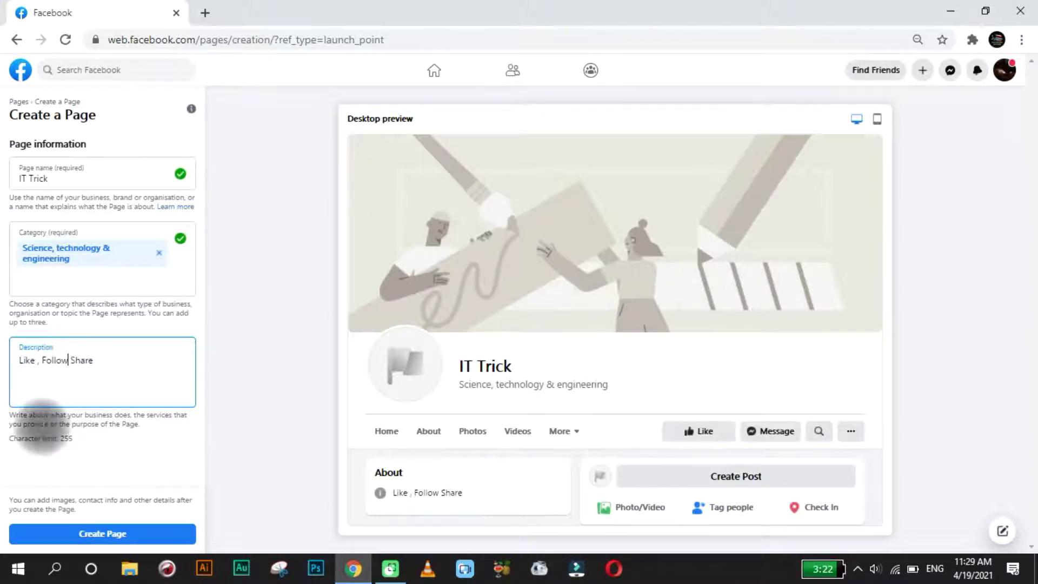
key("Right")
type(",")
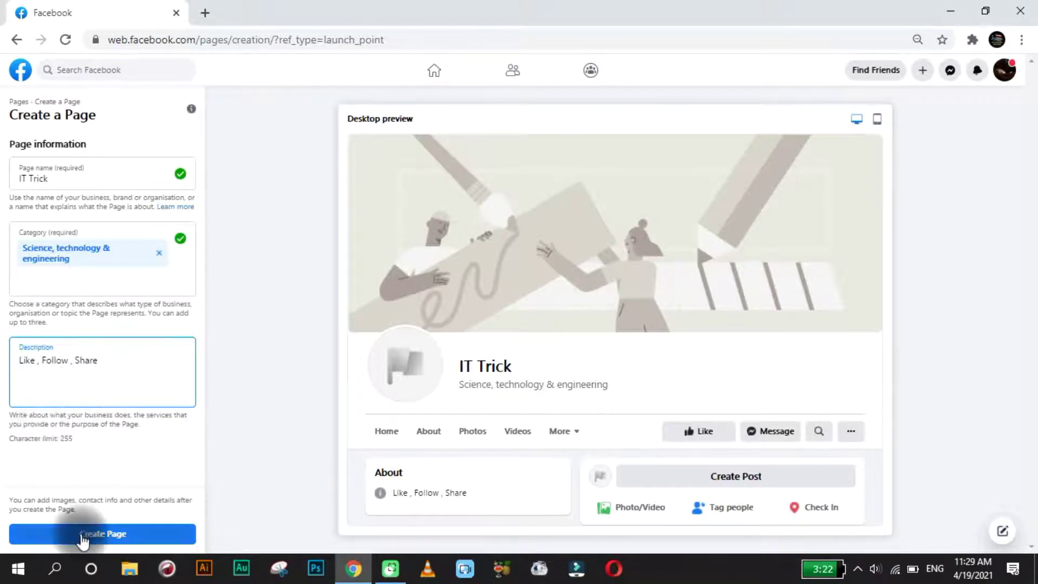
Create the page and save its setup without adding a profile picture or cover photo.
left_click(116, 534)
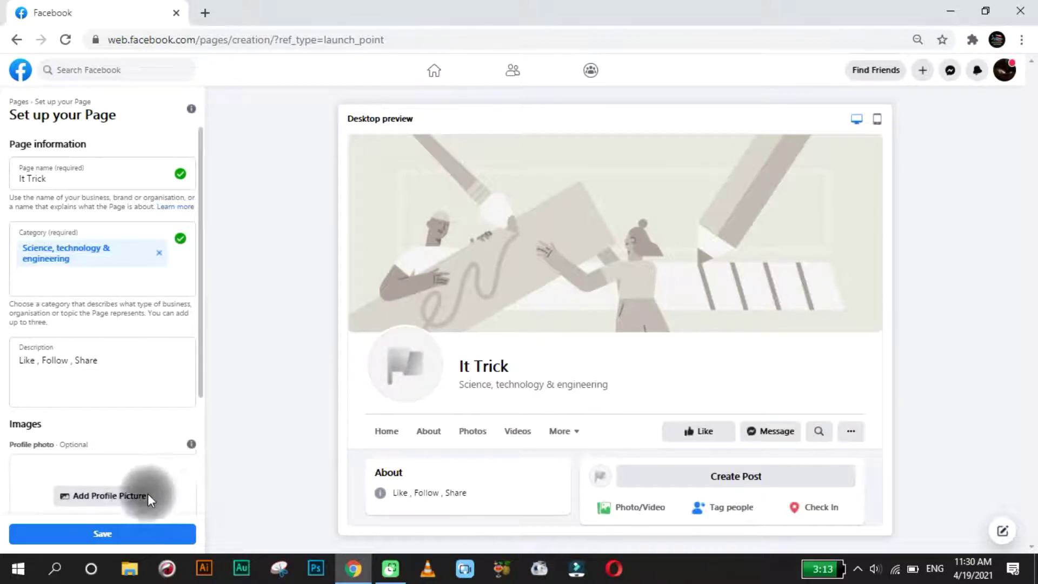
left_click_drag(202, 373, 193, 512)
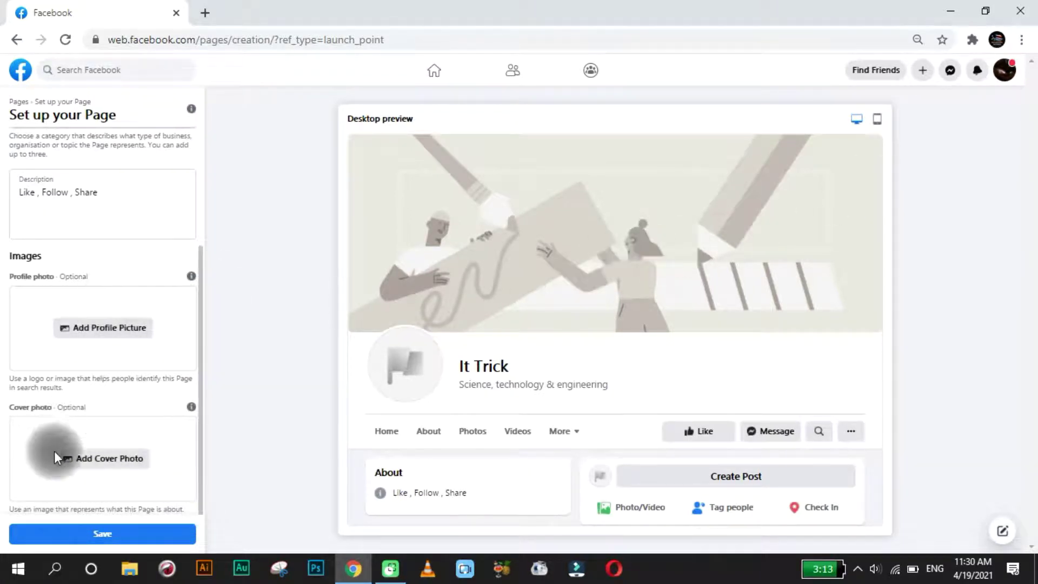
left_click(112, 538)
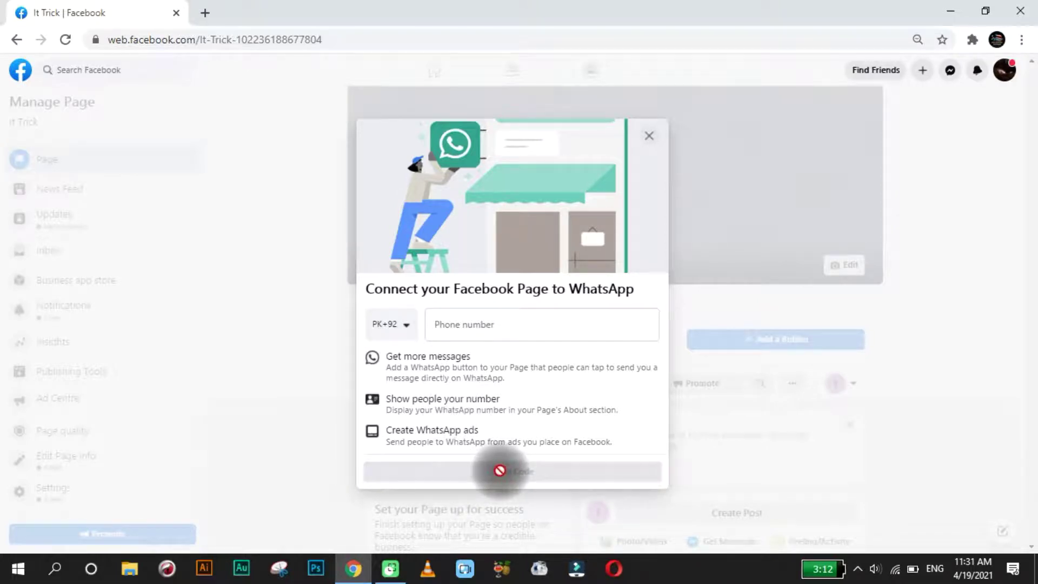
Skip connecting the page to WhatsApp and confirm leaving the dialog.
left_click(651, 141)
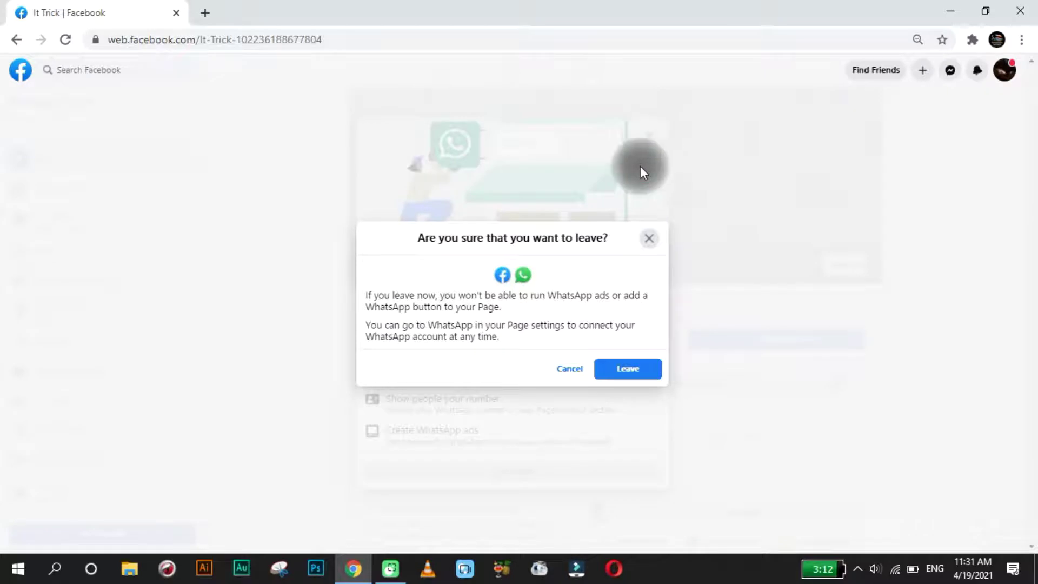
left_click(639, 371)
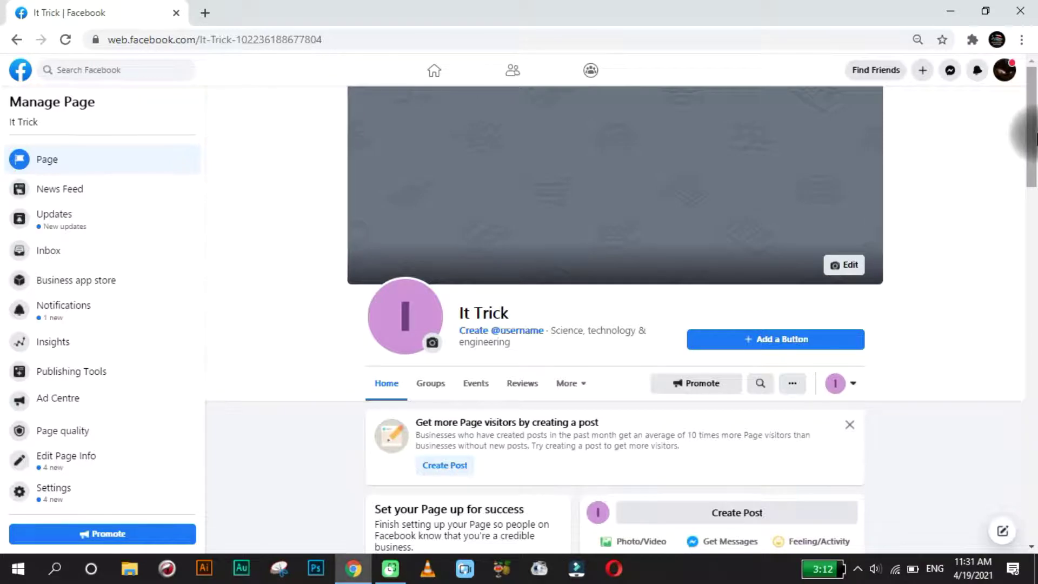
Add an action button to the page with Follow as the visitor action.
scroll(1034, 136, "down", 4)
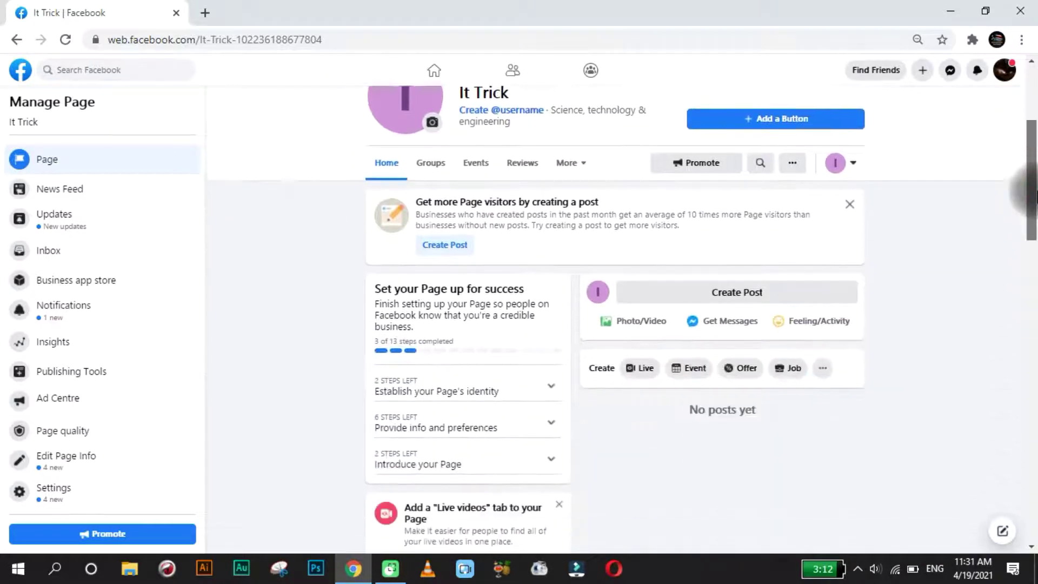
scroll(1034, 138, "up", 3)
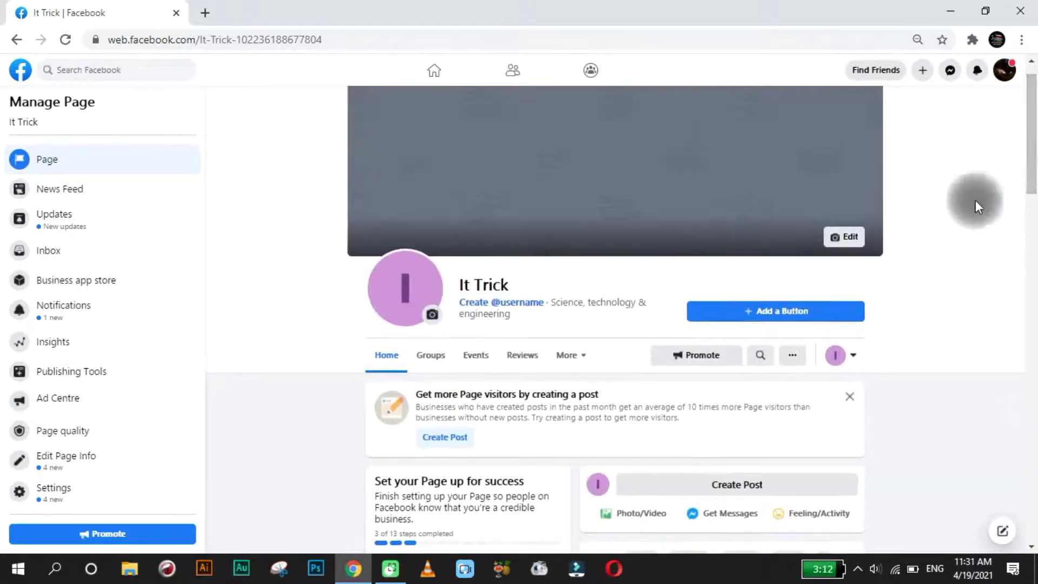
left_click(768, 316)
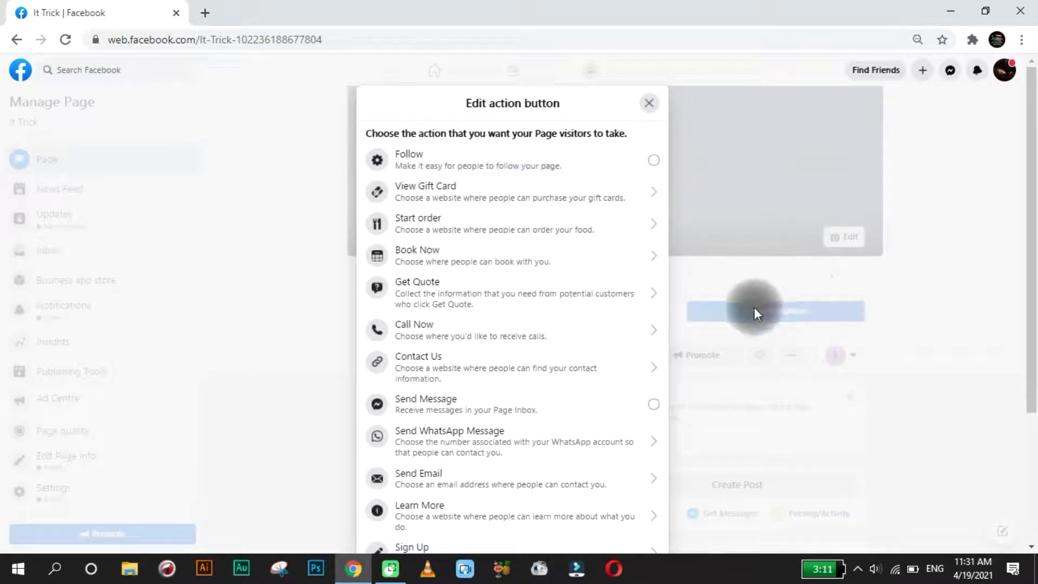
left_click(654, 160)
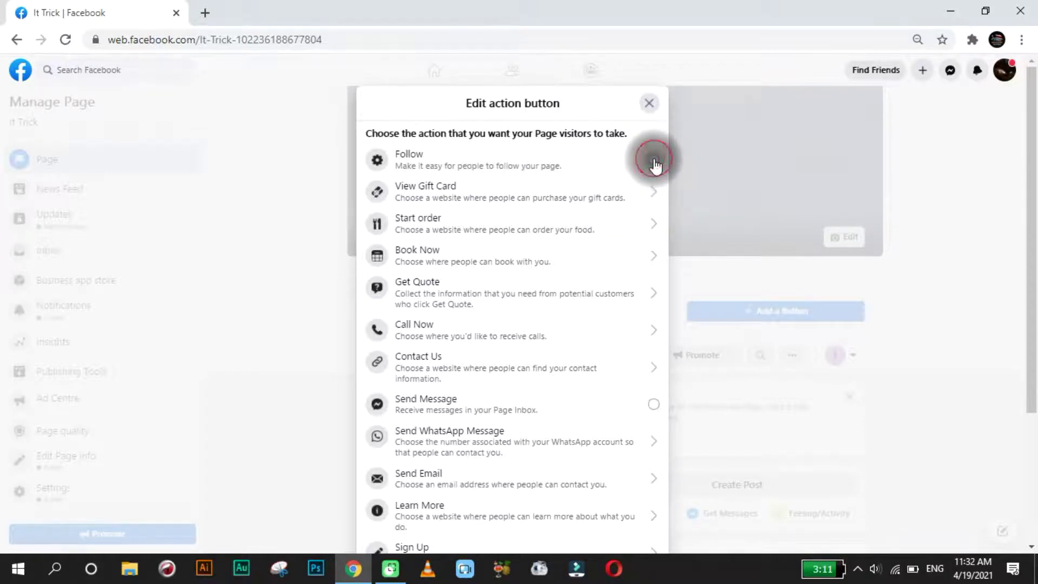
left_click(670, 229)
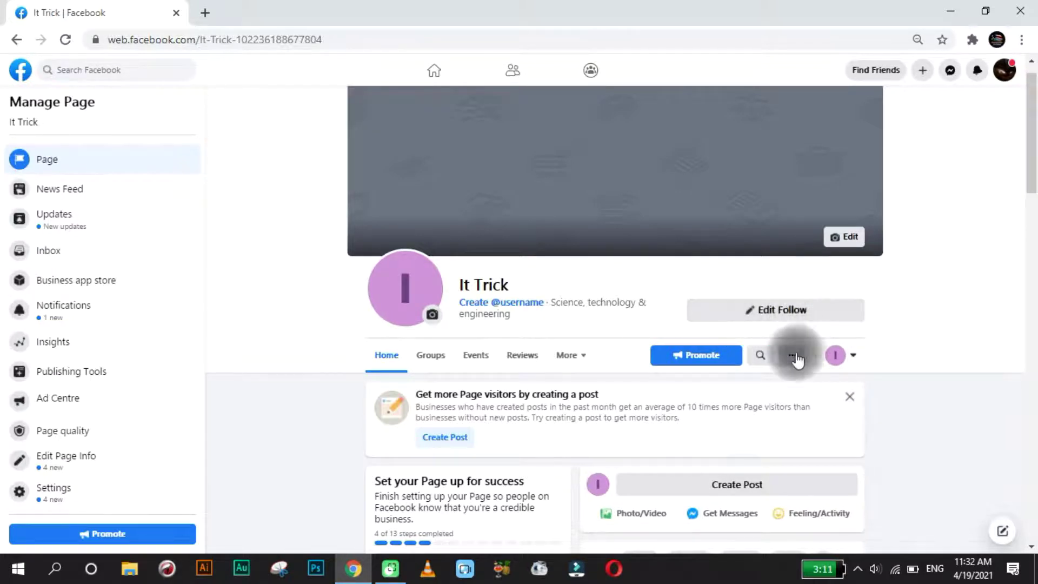
left_click(756, 313)
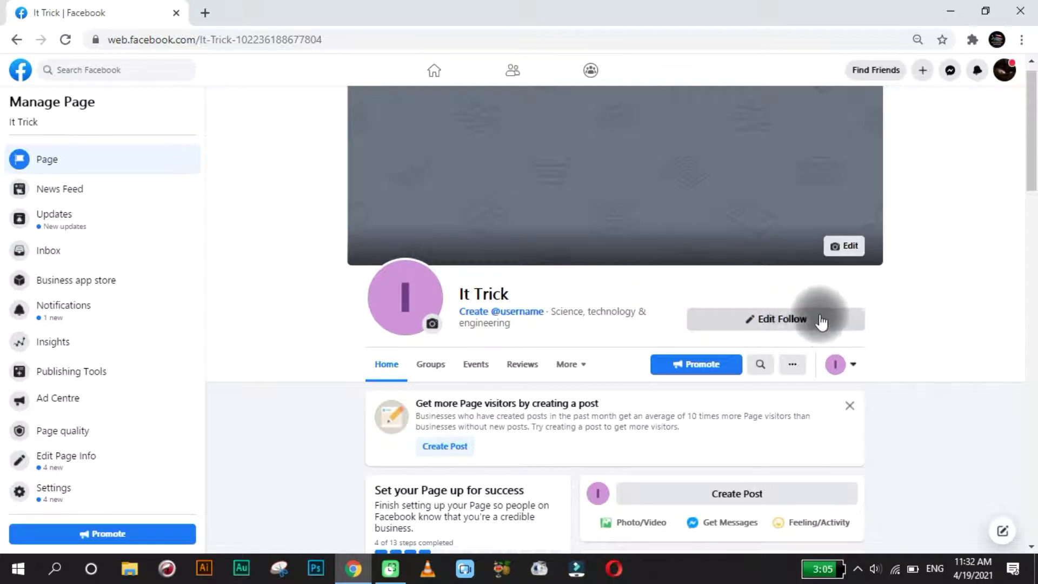
Dismiss the "Get more Page visitors by creating a post" suggestion card.
left_click_drag(1034, 144, 1033, 169)
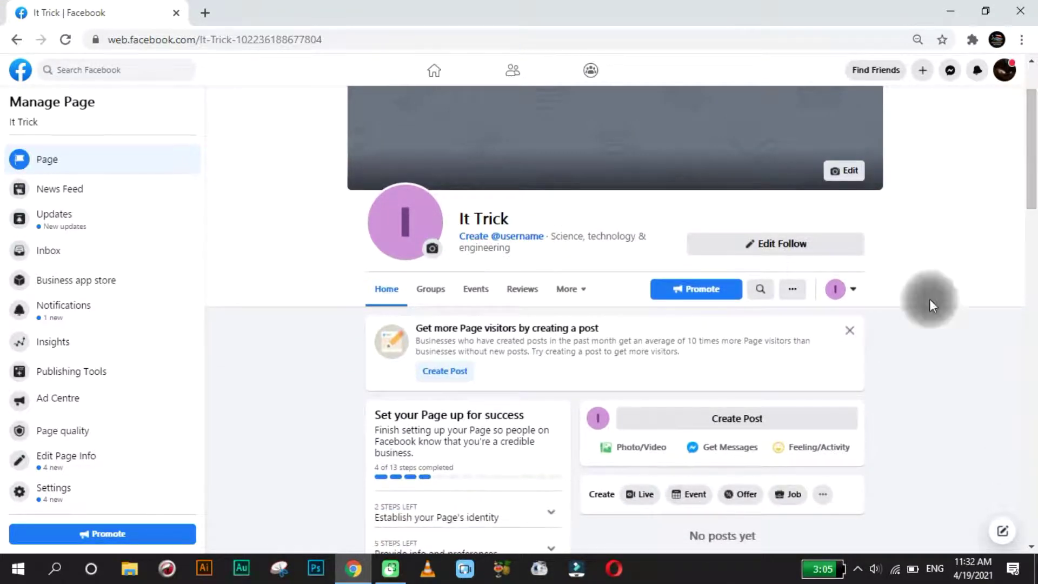
left_click(850, 331)
left_click_drag(1033, 186, 1033, 166)
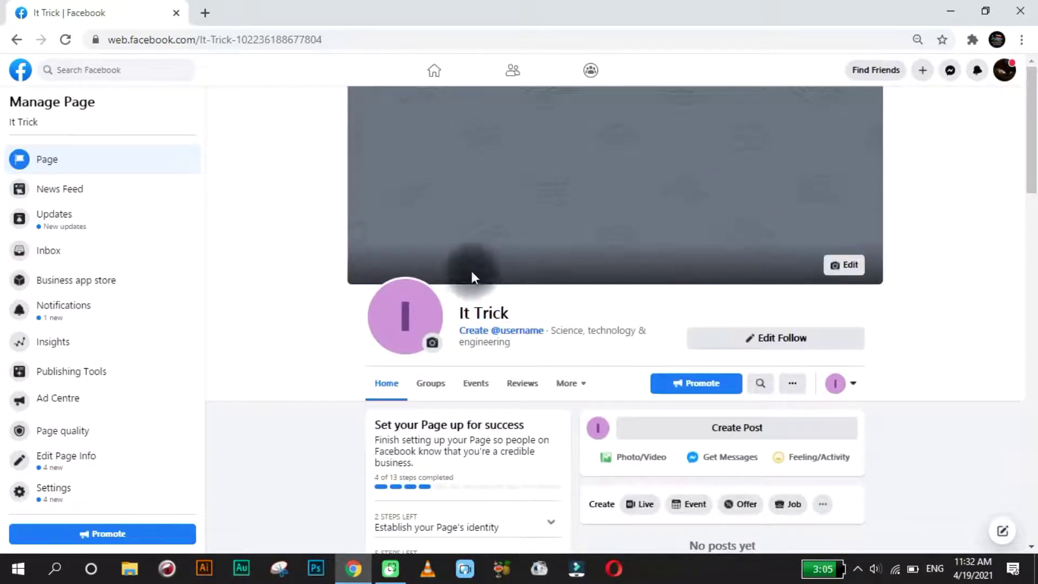
Check the profile picture options and look over the sections of the page's home view.
left_click(431, 345)
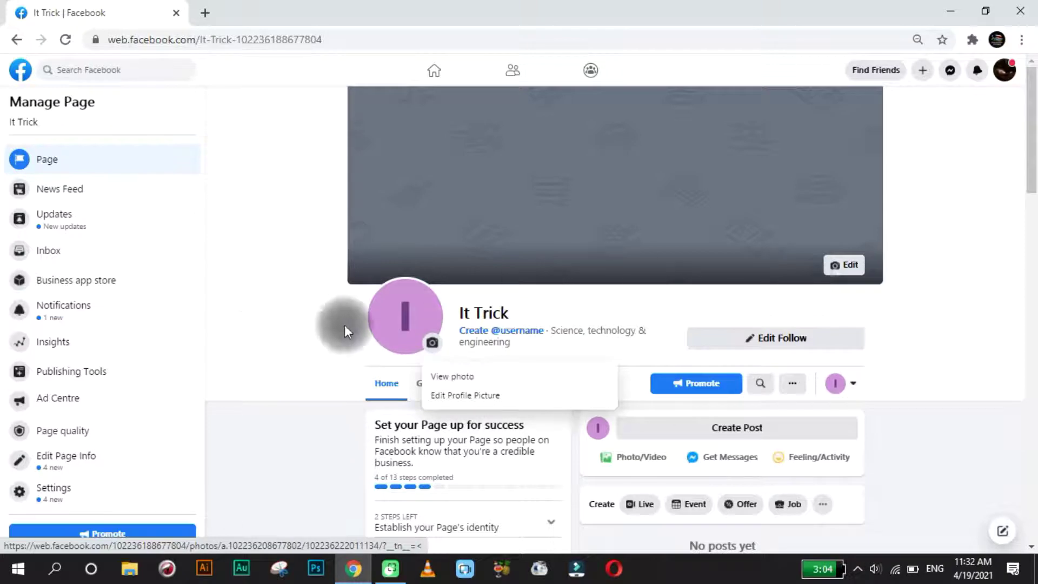
left_click(946, 343)
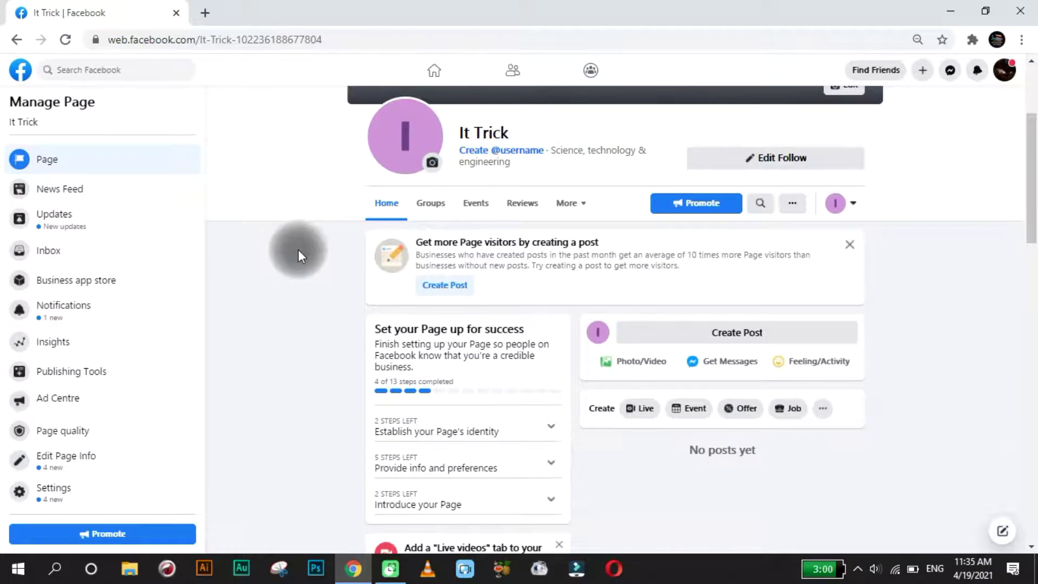
scroll(295, 251, "down", 3)
scroll(608, 268, "down", 6)
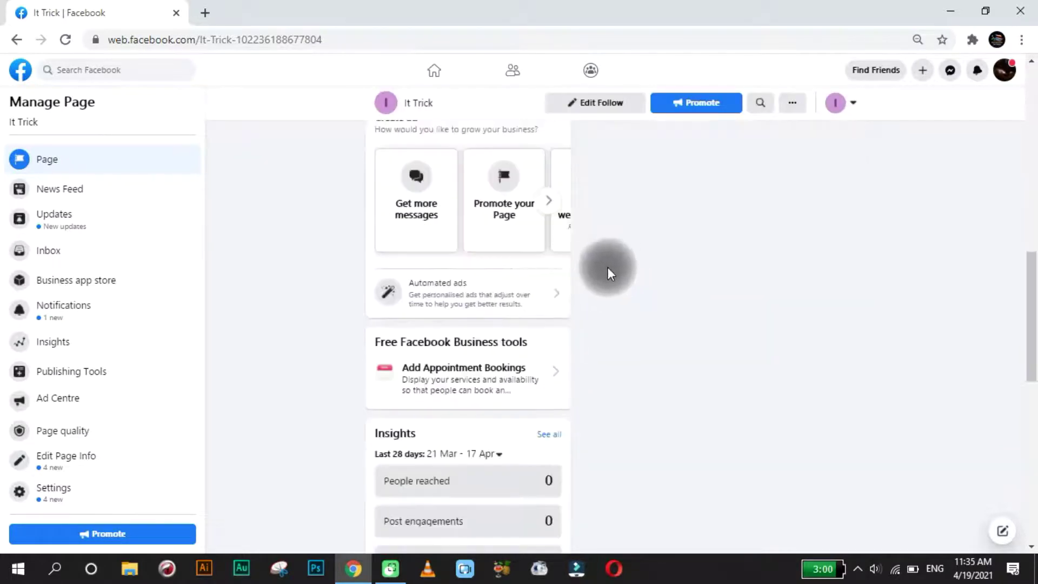
scroll(604, 282, "up", 10)
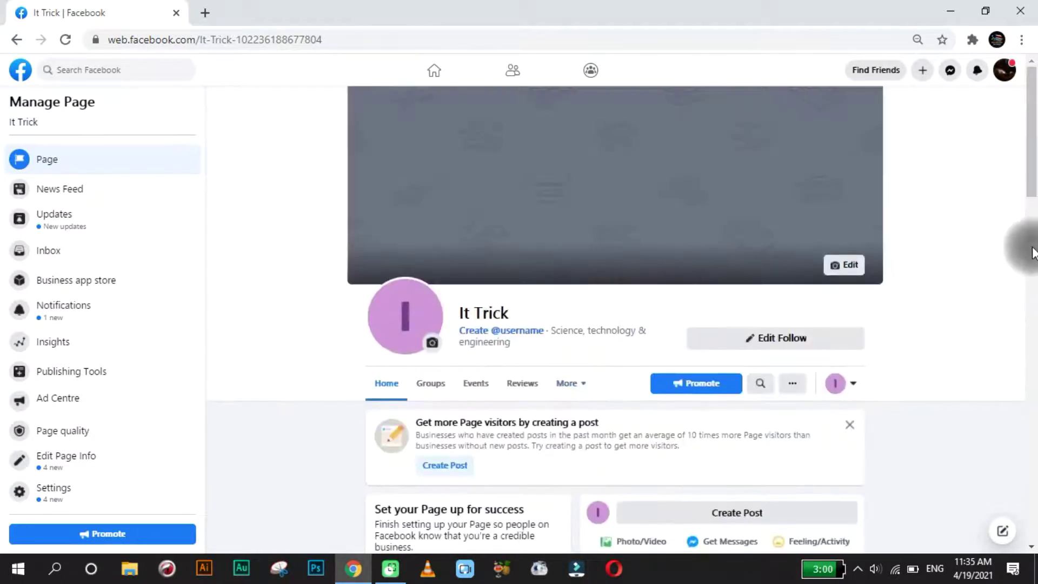
Start a photo/video post on the page and attach the "Smart nesss tricks YouTube Subscribe" video from New Volume (D:).
scroll(1030, 213, "down", 3)
scroll(1030, 217, "down", 2)
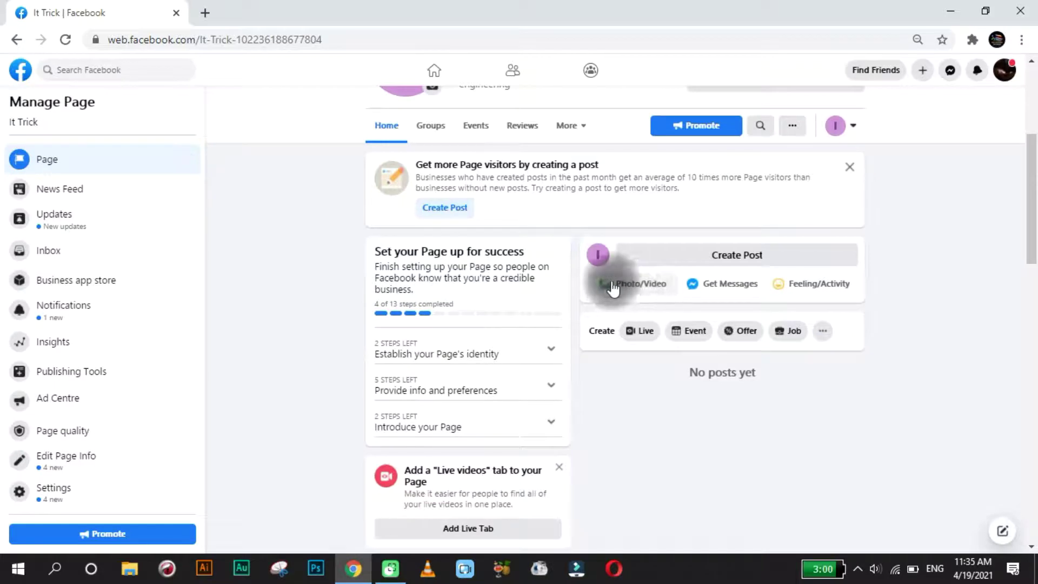
left_click(641, 292)
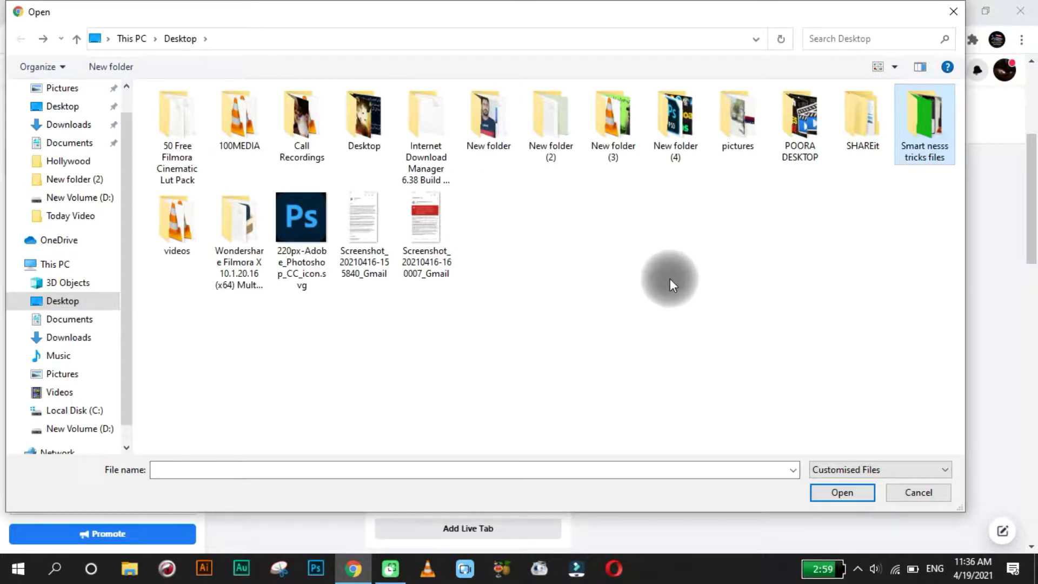
scroll(121, 294, "down", 1)
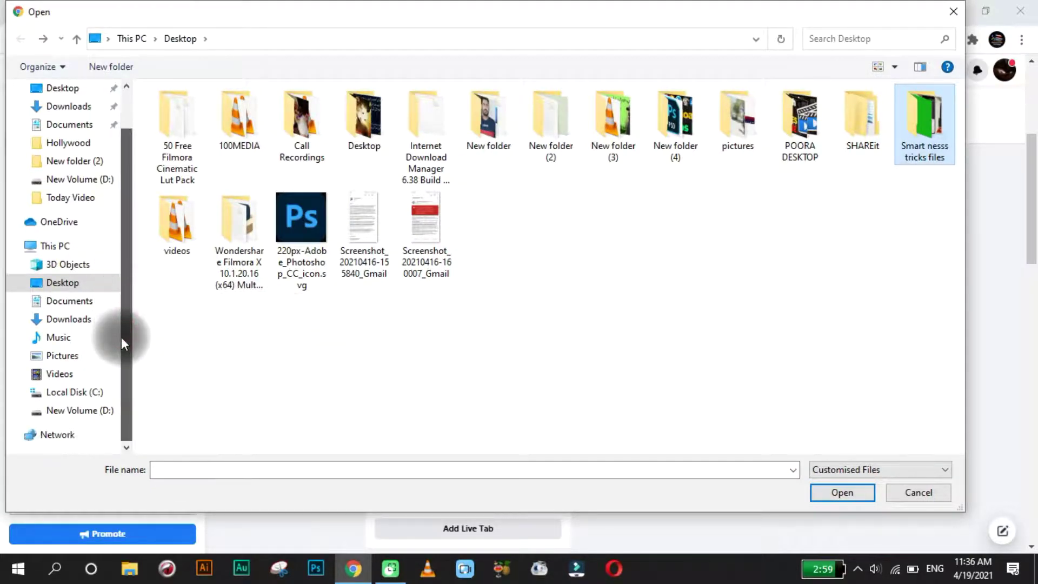
left_click(68, 412)
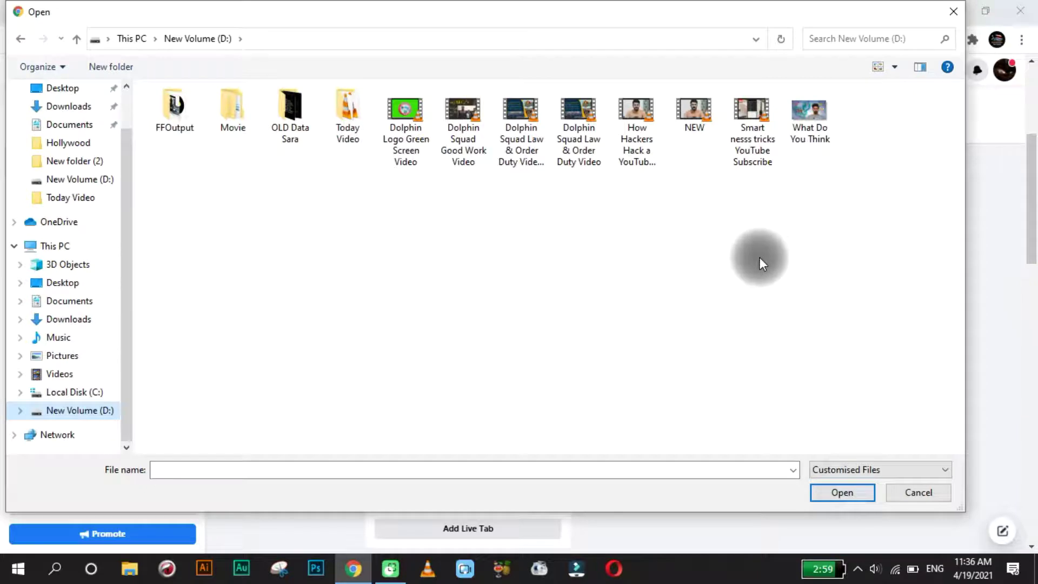
left_click(753, 118)
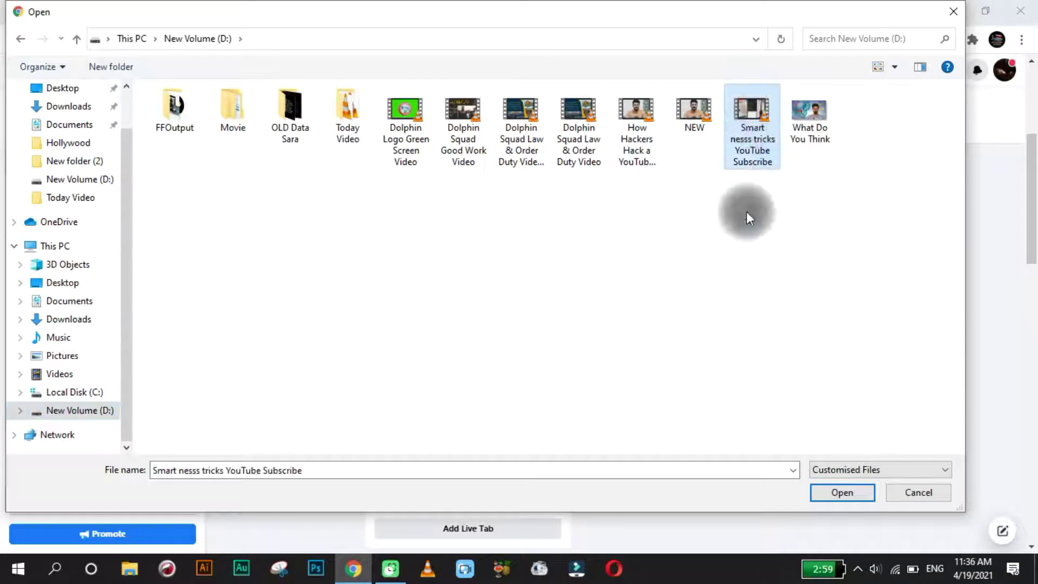
left_click(842, 493)
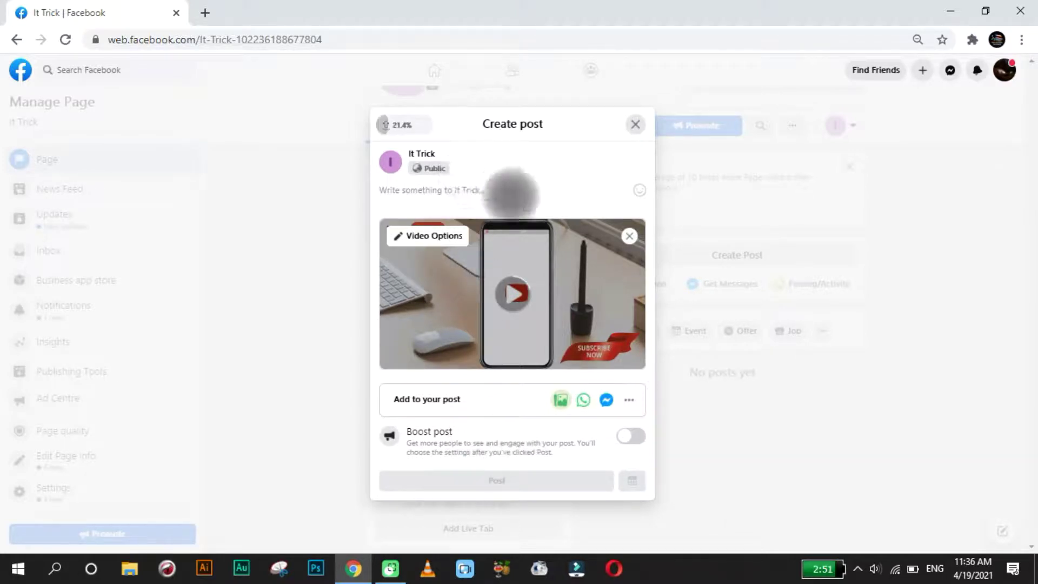
Try to publish the video post without any text, and discard the unfinished post.
left_click(460, 190)
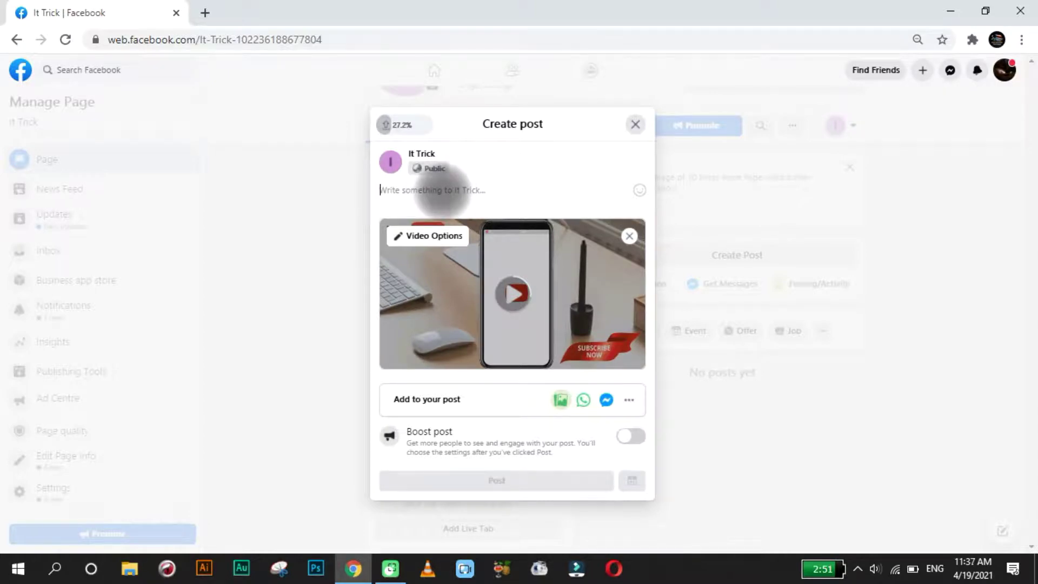
left_click(486, 484)
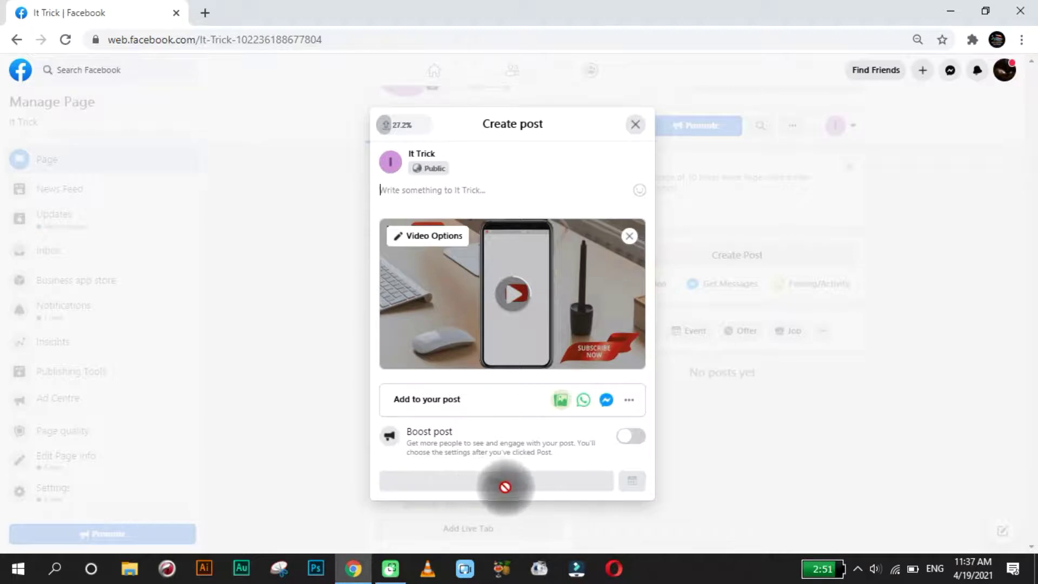
left_click(639, 126)
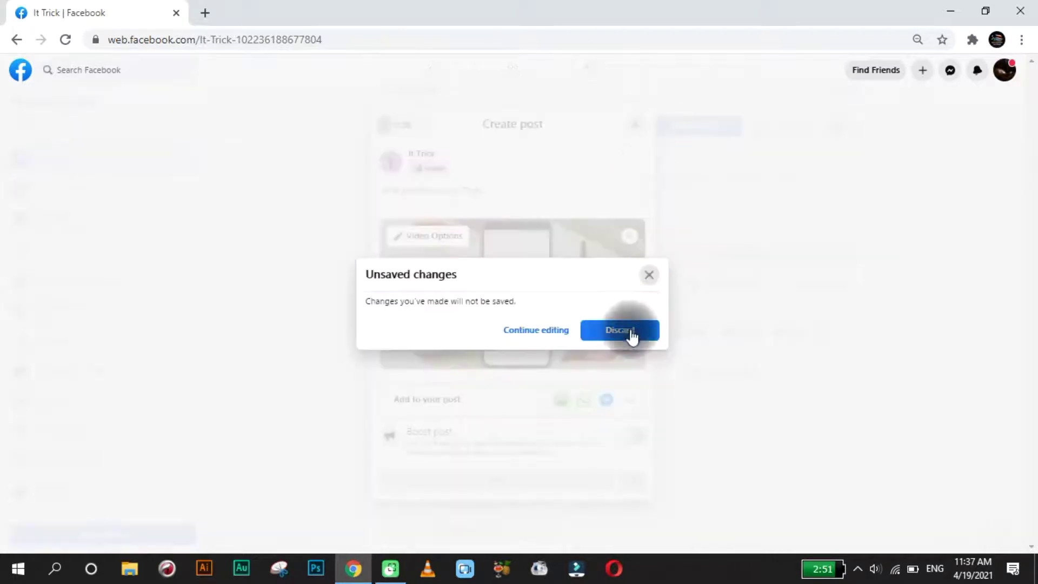
left_click(628, 333)
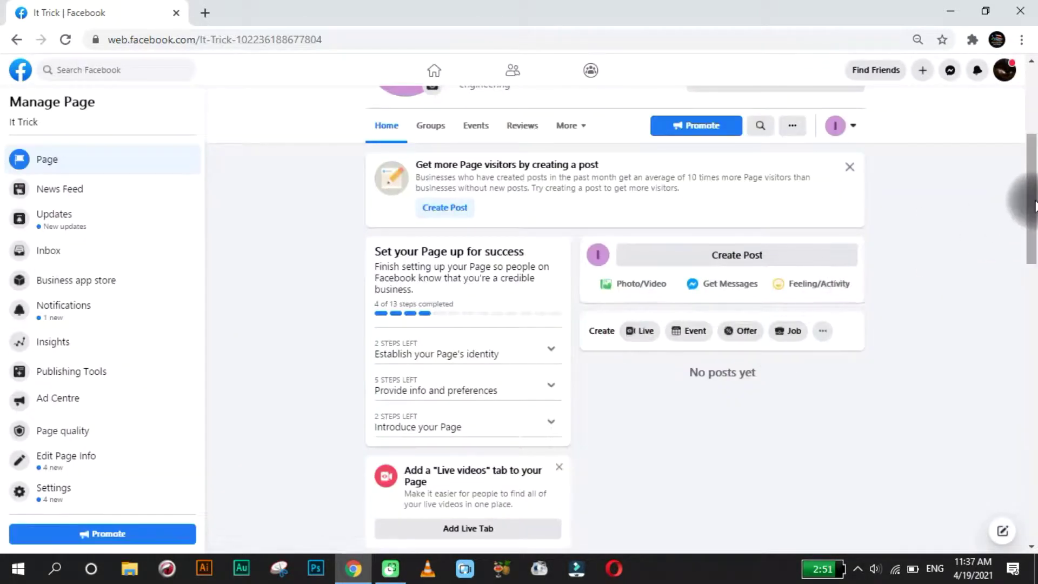
Look over the page's home view and bring up Creator Studio in a second browser tab.
scroll(1031, 220, "down", 3)
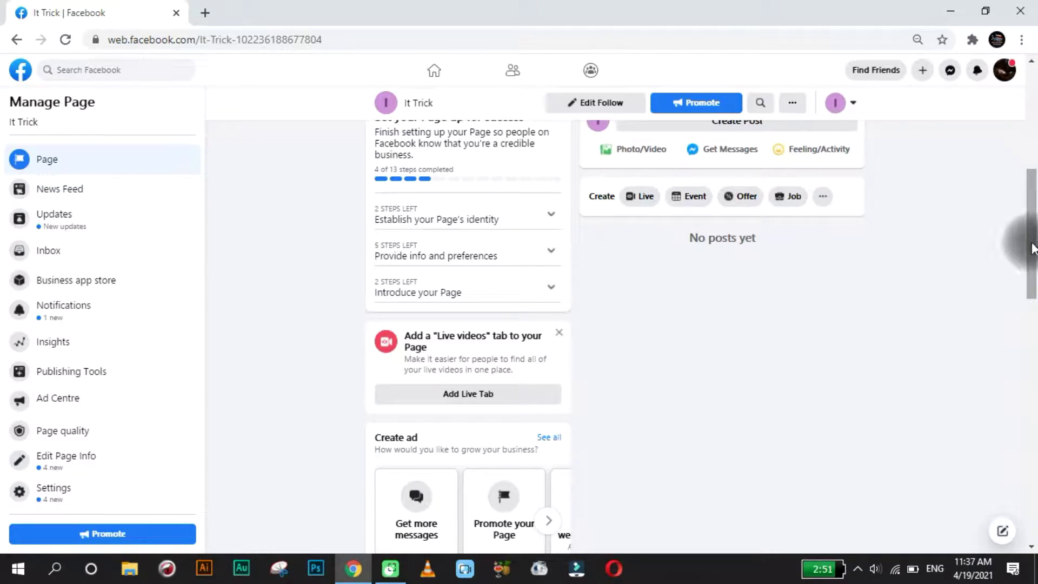
left_click_drag(1033, 238, 1034, 265)
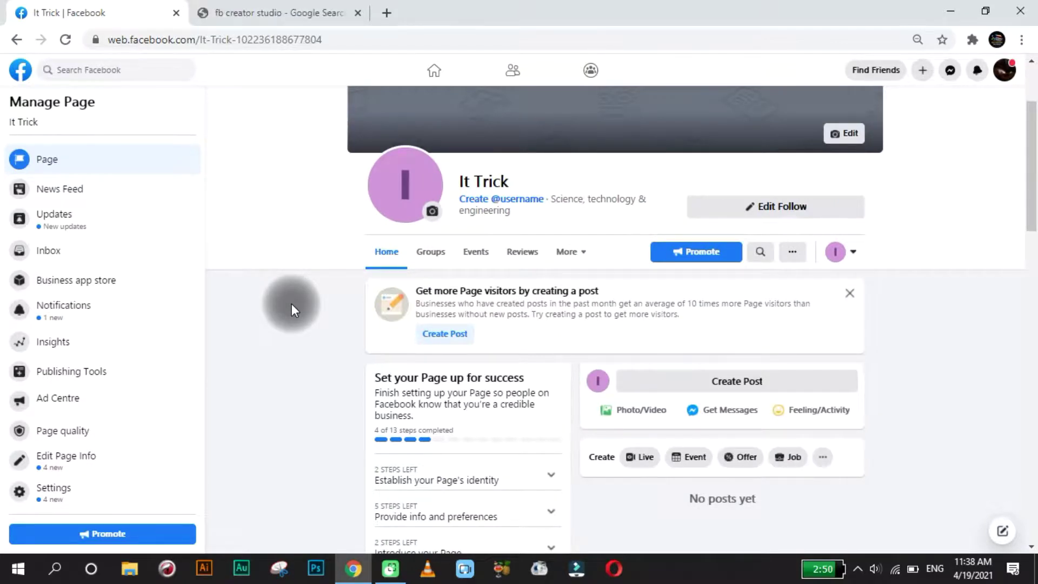
left_click(214, 13)
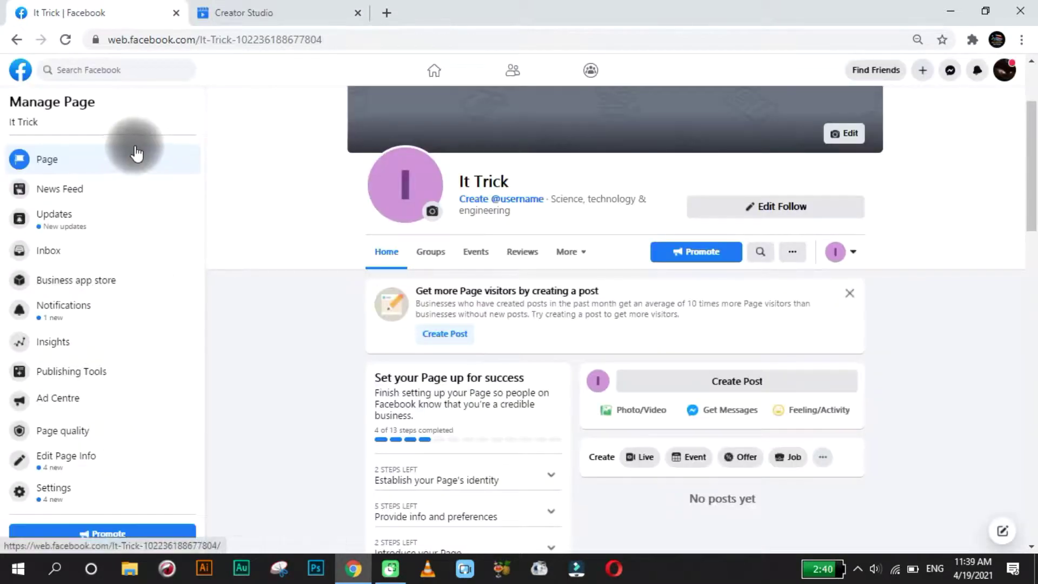
left_click(294, 11)
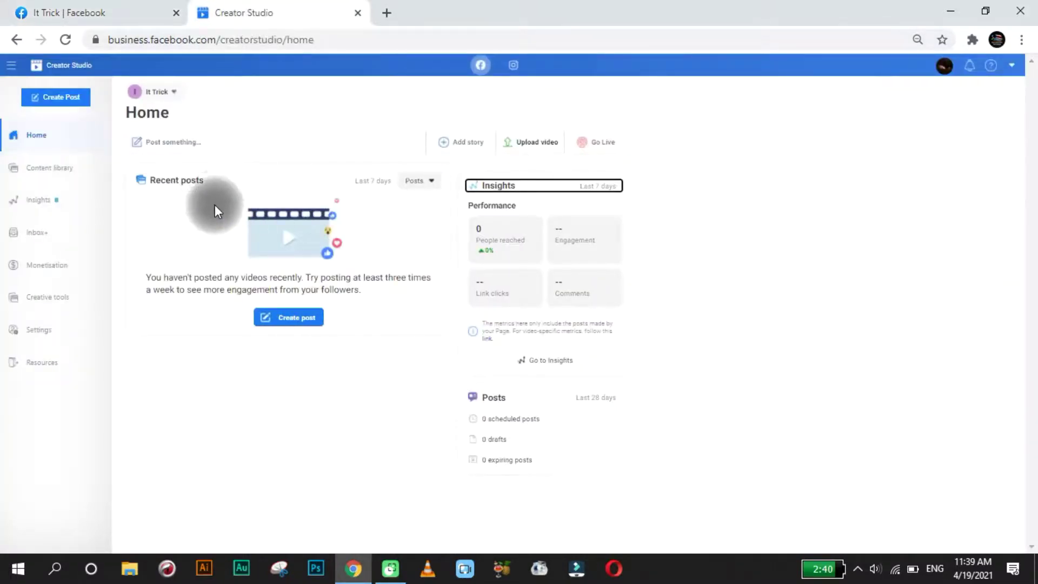
Review the page's monetisation eligibility criteria for in-stream ads for on-demand, and return to the Creator Studio home view.
left_click(37, 273)
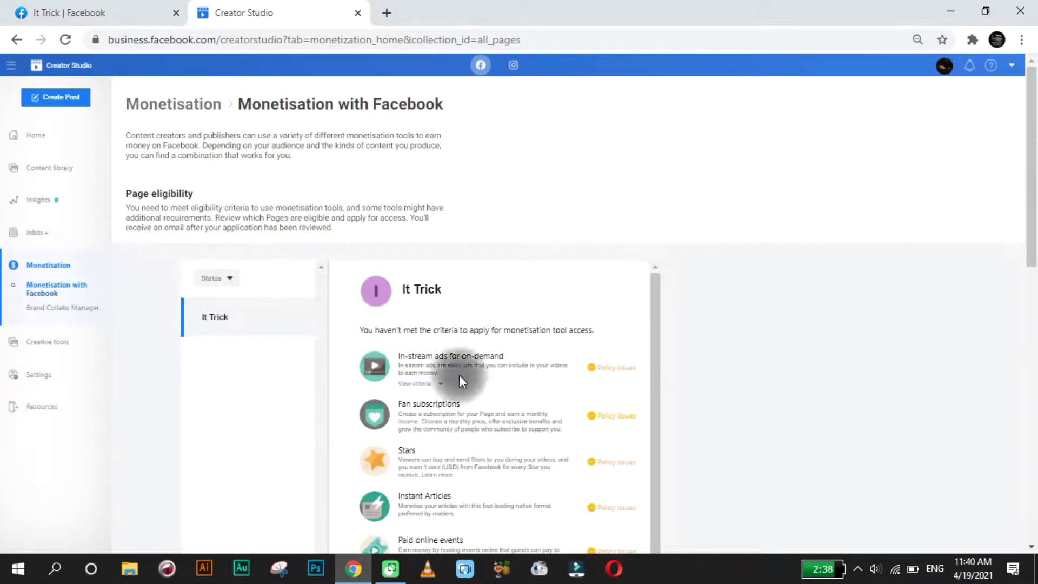
left_click(426, 388)
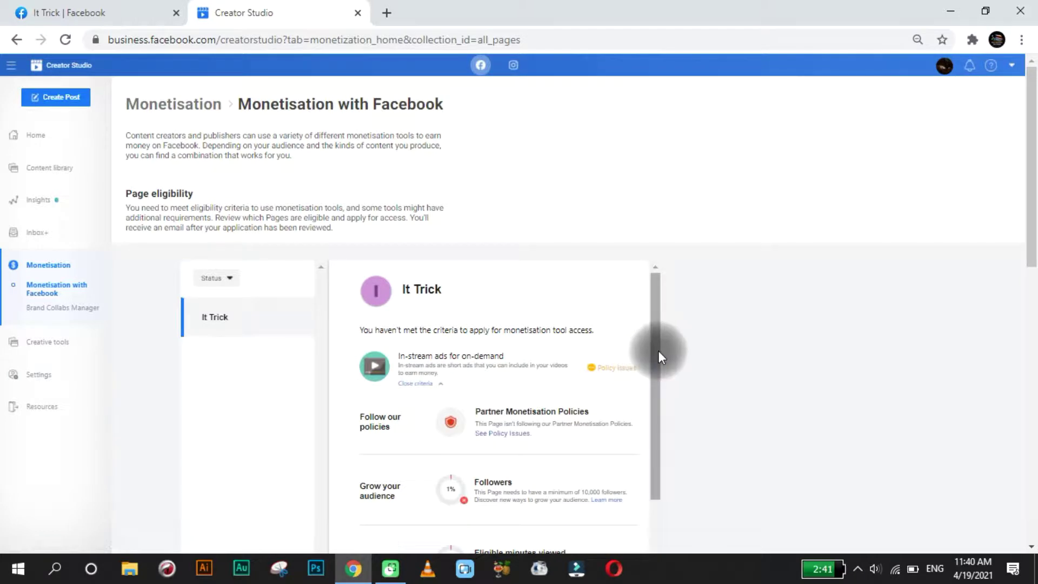
left_click_drag(659, 351, 655, 423)
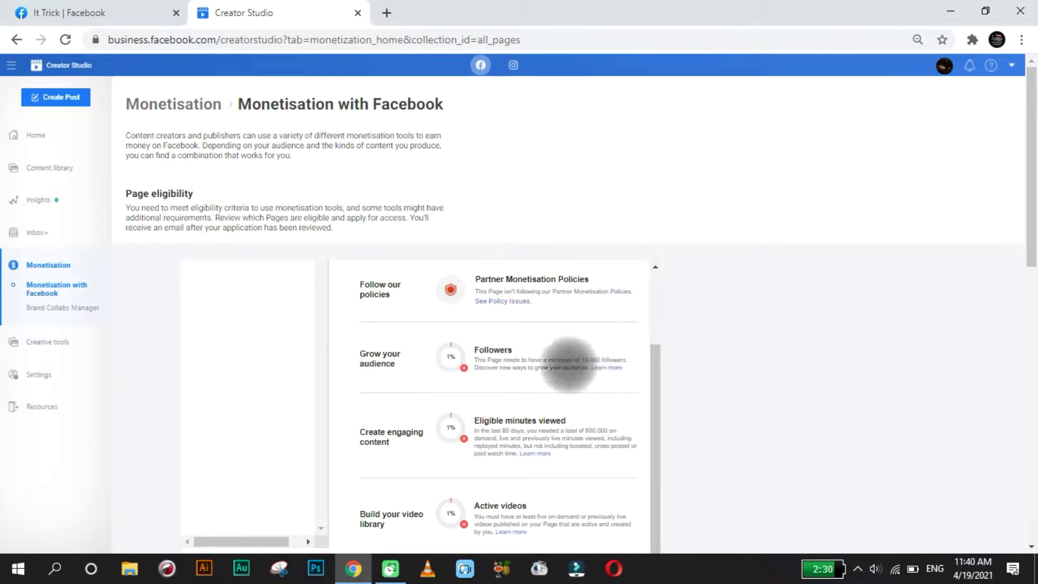
left_click_drag(654, 368, 655, 412)
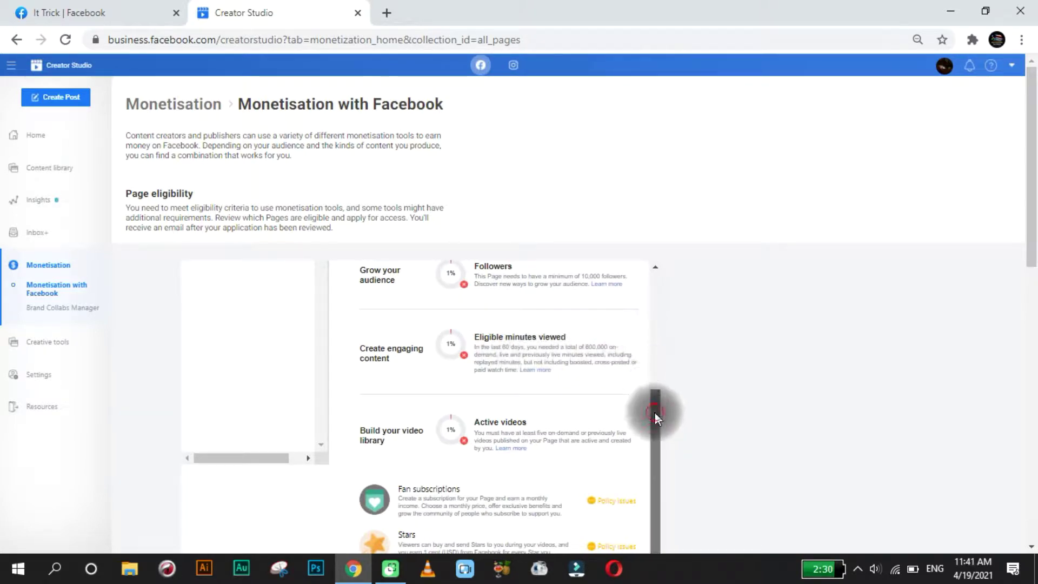
left_click_drag(655, 412, 653, 436)
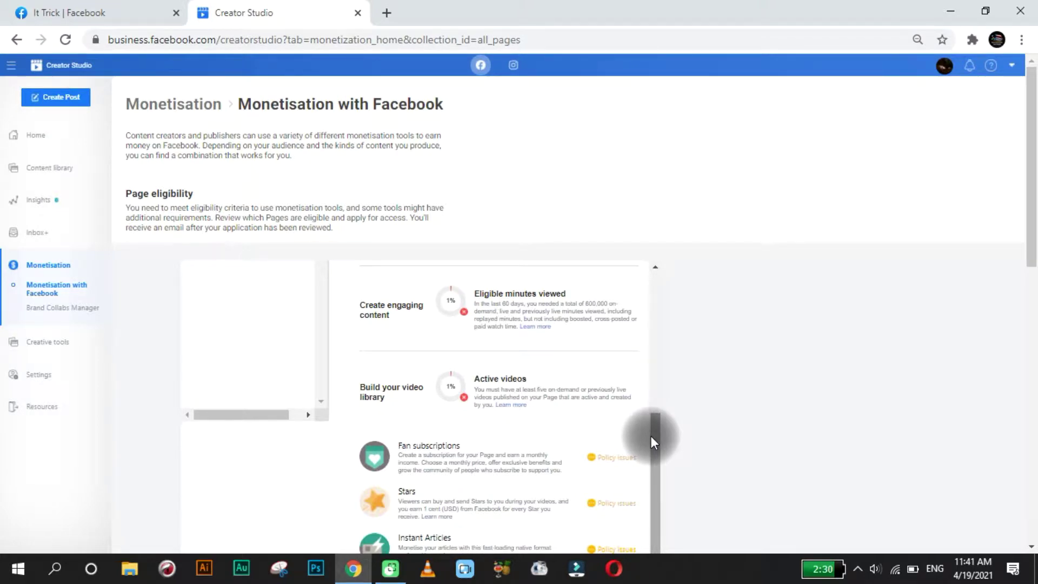
left_click_drag(654, 435, 673, 381)
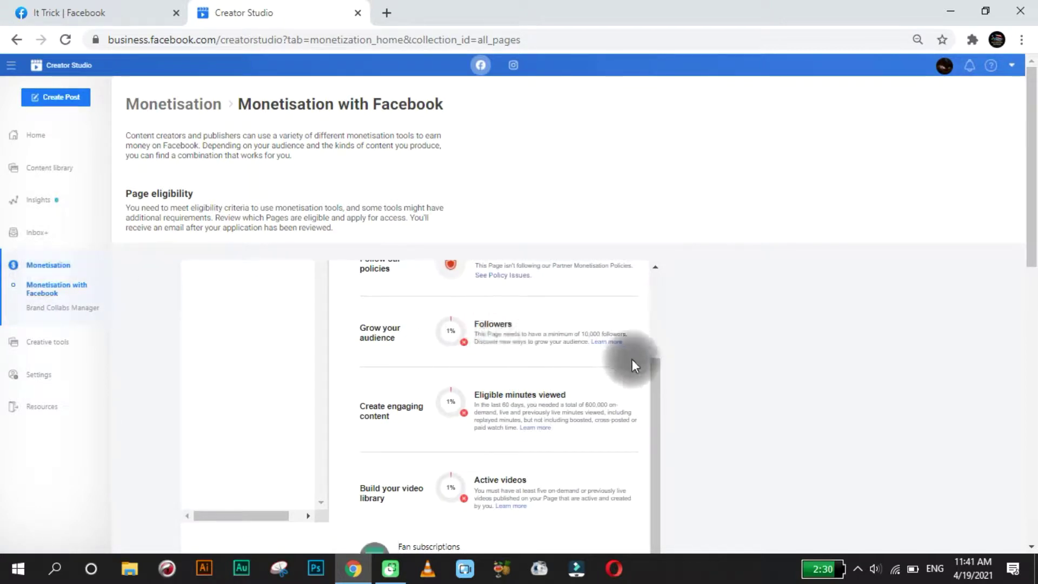
left_click_drag(652, 372, 666, 352)
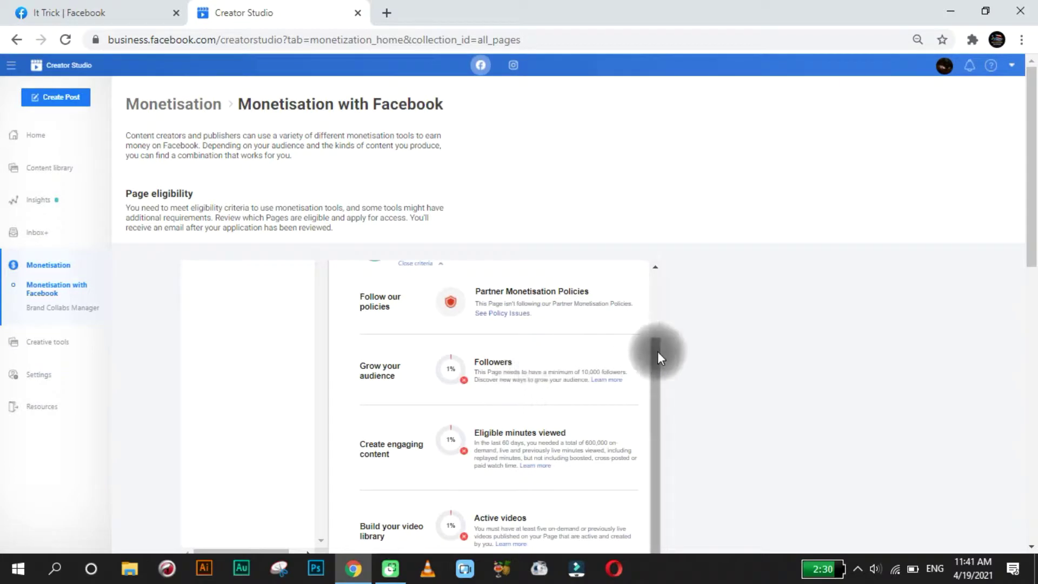
left_click_drag(657, 368, 661, 276)
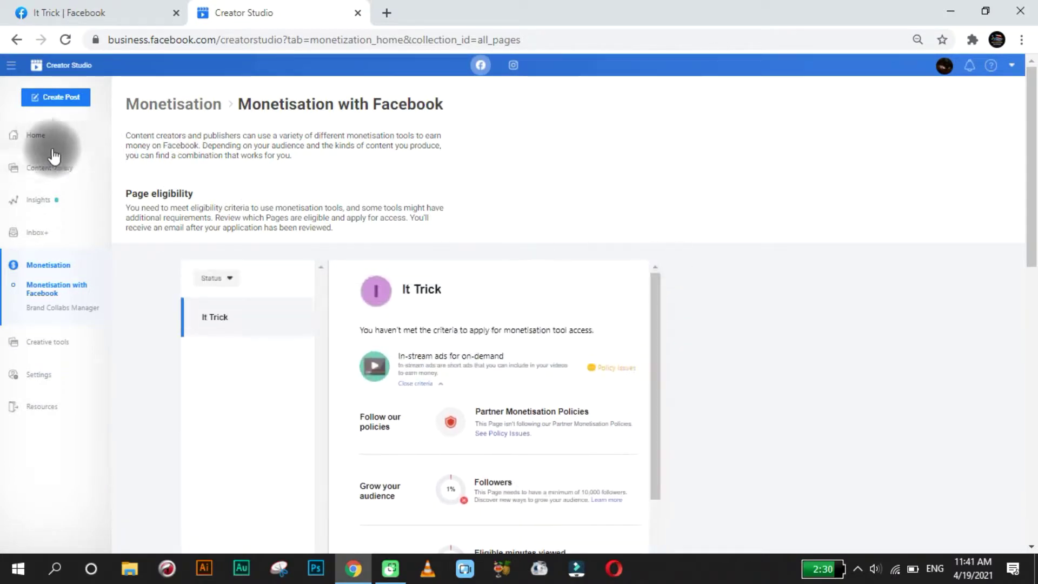
left_click(37, 142)
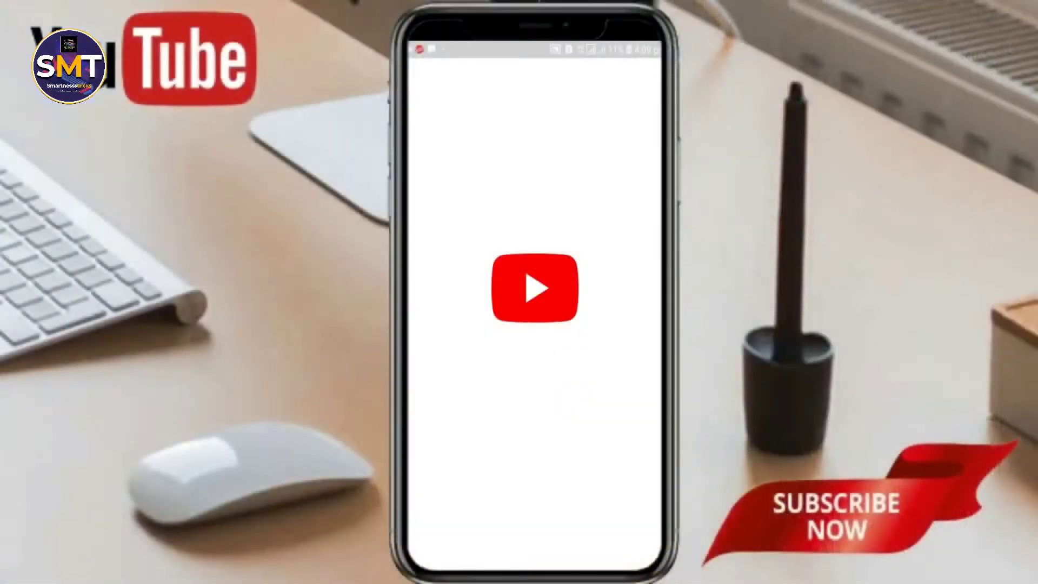
Switch to the YouTube mobile app, search for "smart nesss tricks" and open the Smart nesss tricks channel.
left_click(449, 76)
type("smart nesss tricks")
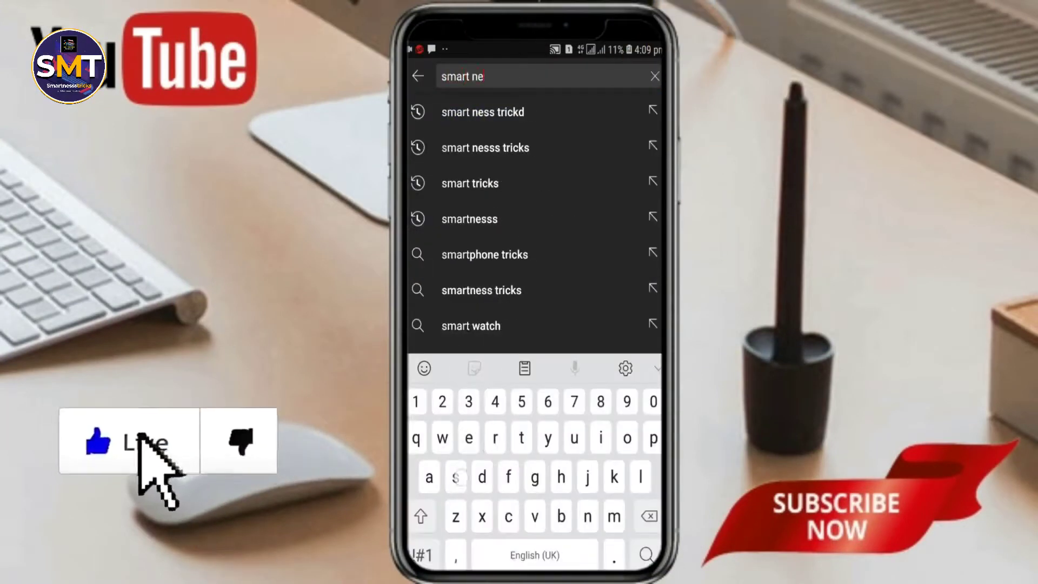
key("Return")
left_click(462, 139)
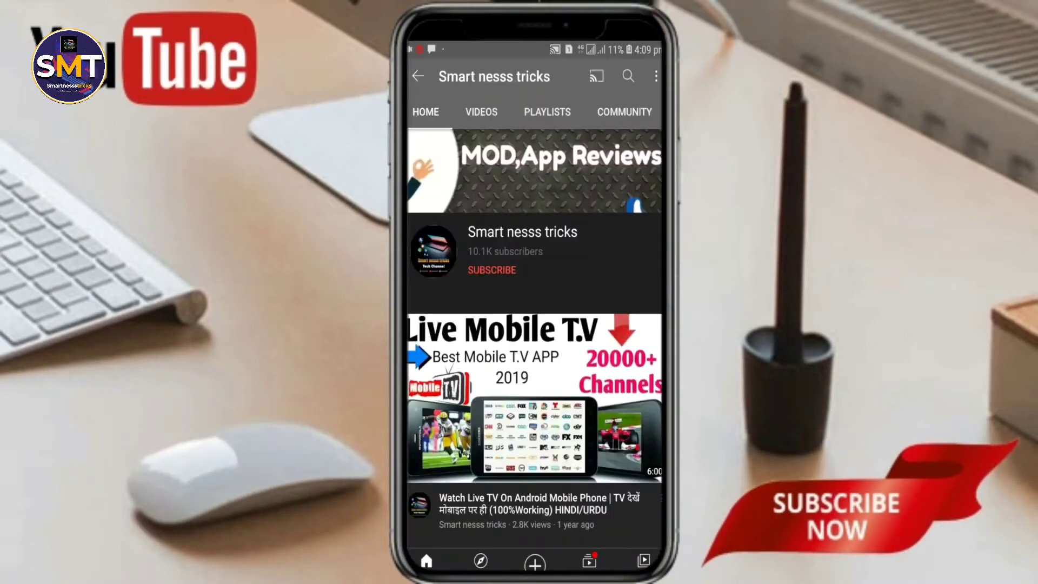
Subscribe to the Smart nesss tricks channel and set its notifications to All.
left_click(495, 270)
left_click(634, 206)
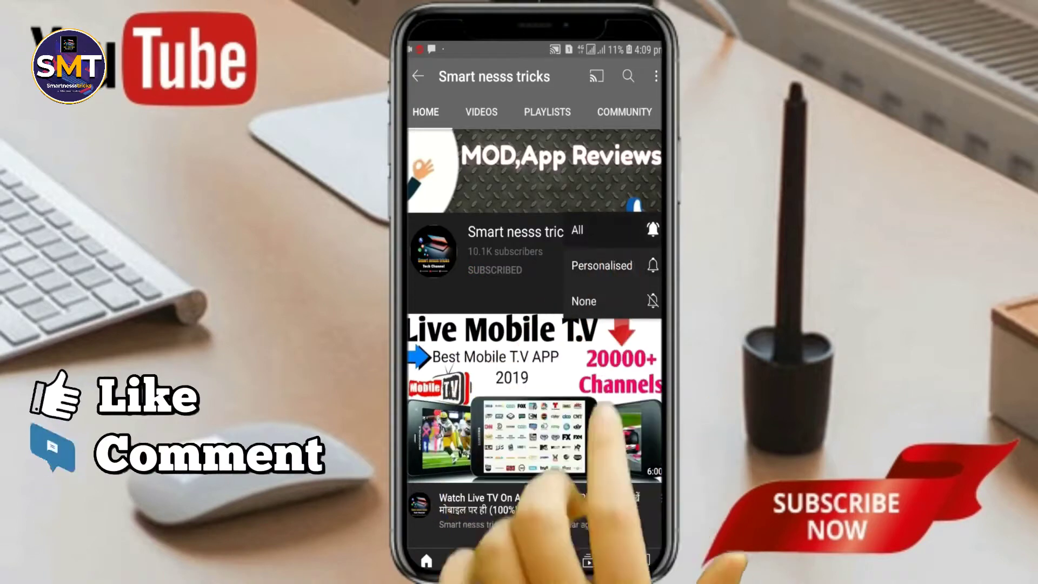
left_click(577, 230)
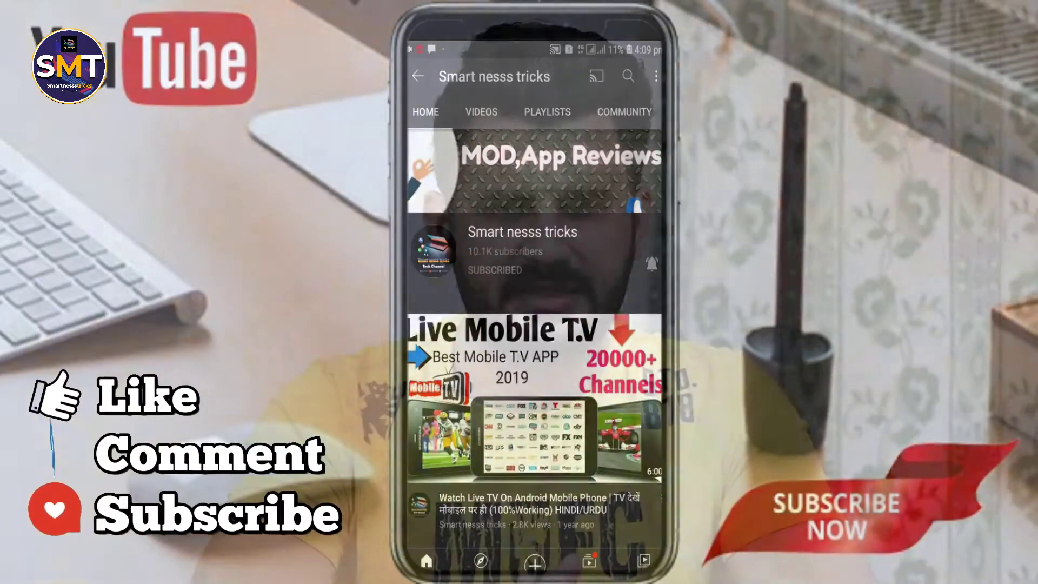